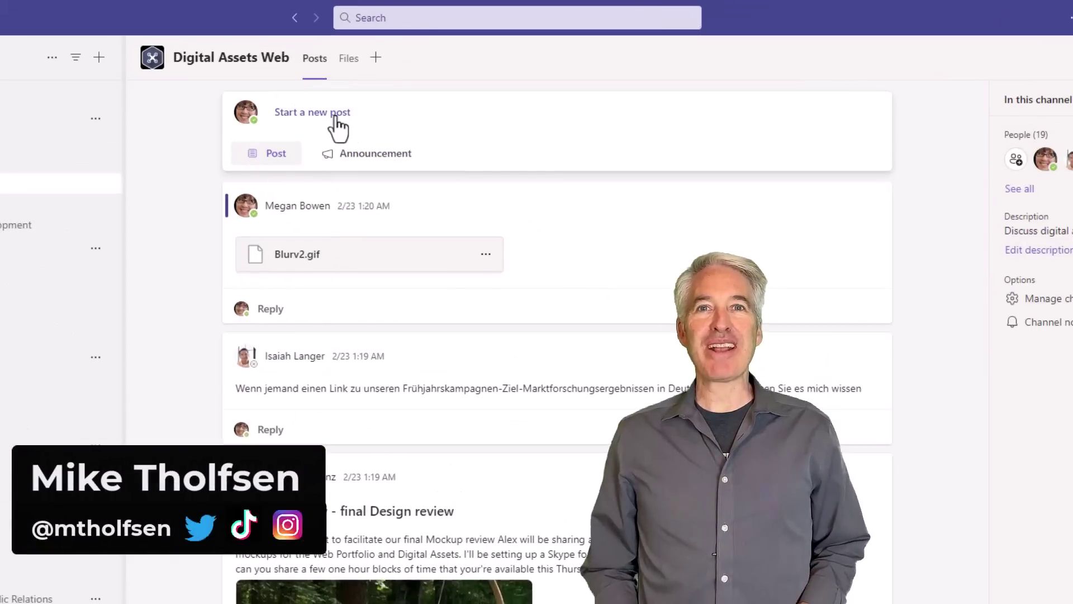
Begin a channel post as an announcement and pick the multiple-channels posting option
click(335, 114)
click(792, 314)
click(751, 281)
click(827, 112)
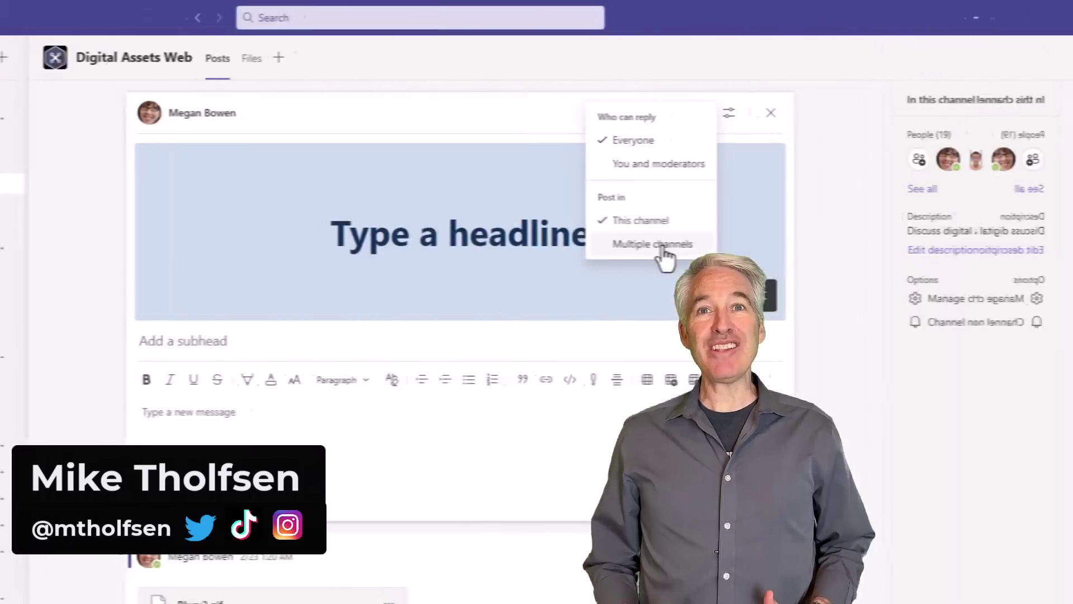
click(665, 246)
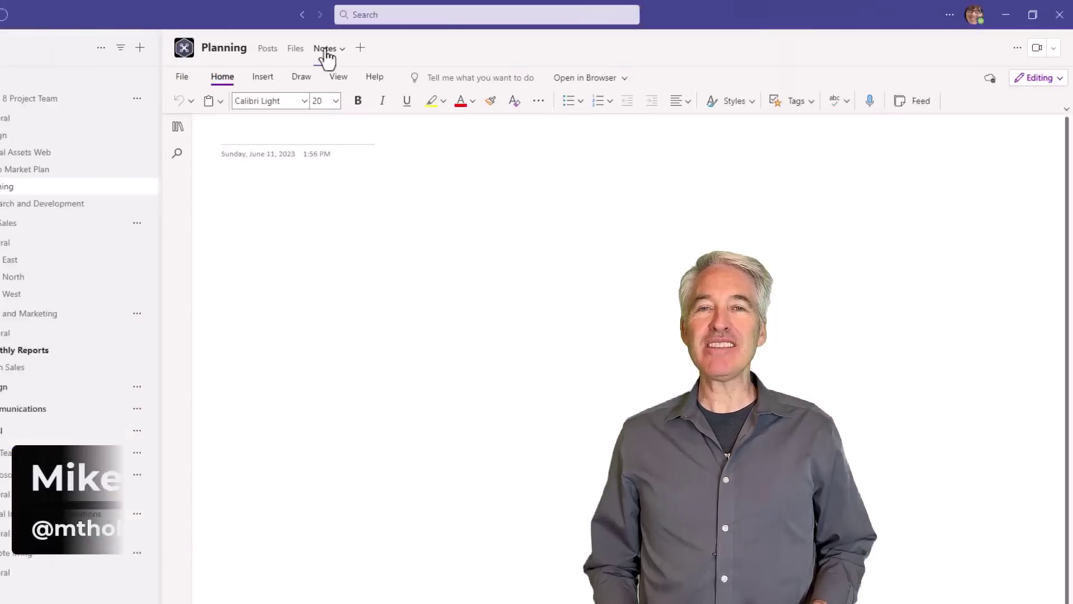
Show the notebook's page navigation and apply the cat-on-head Snapchat filter
click(175, 120)
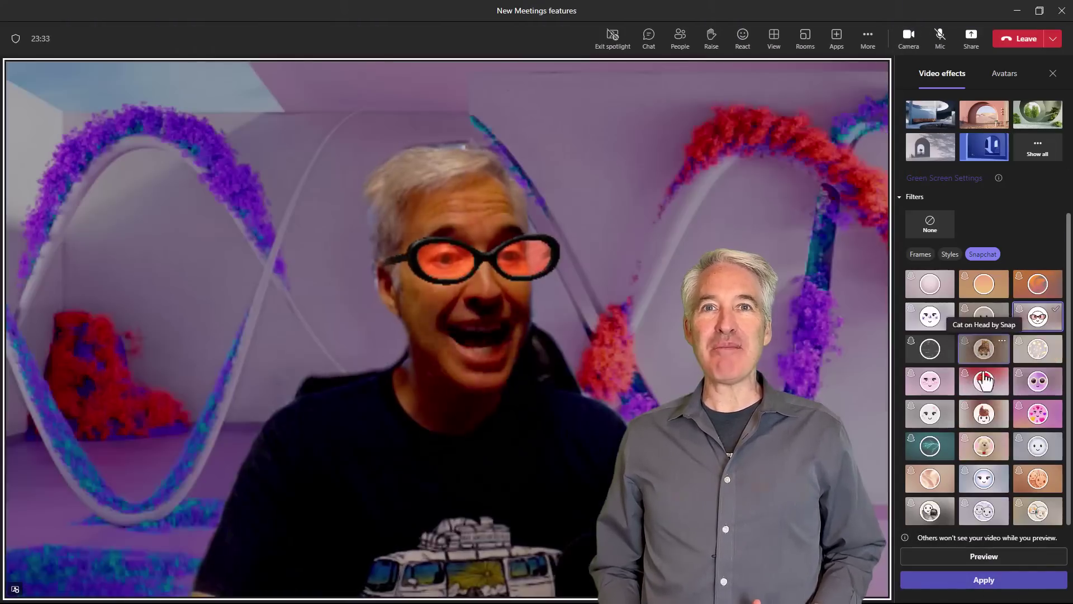
click(984, 348)
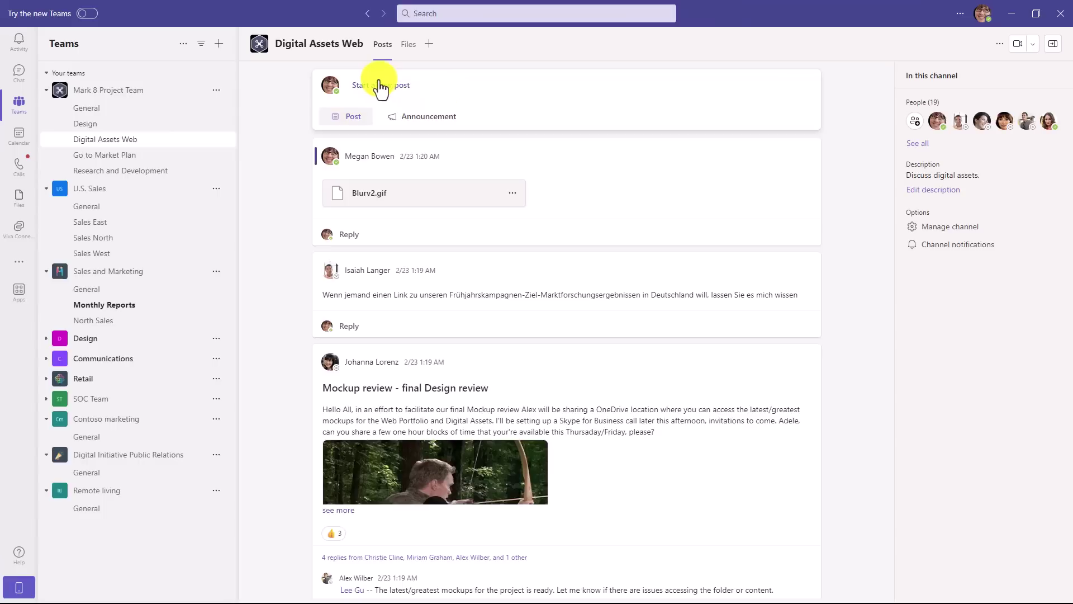
scroll(647, 363, down, 10)
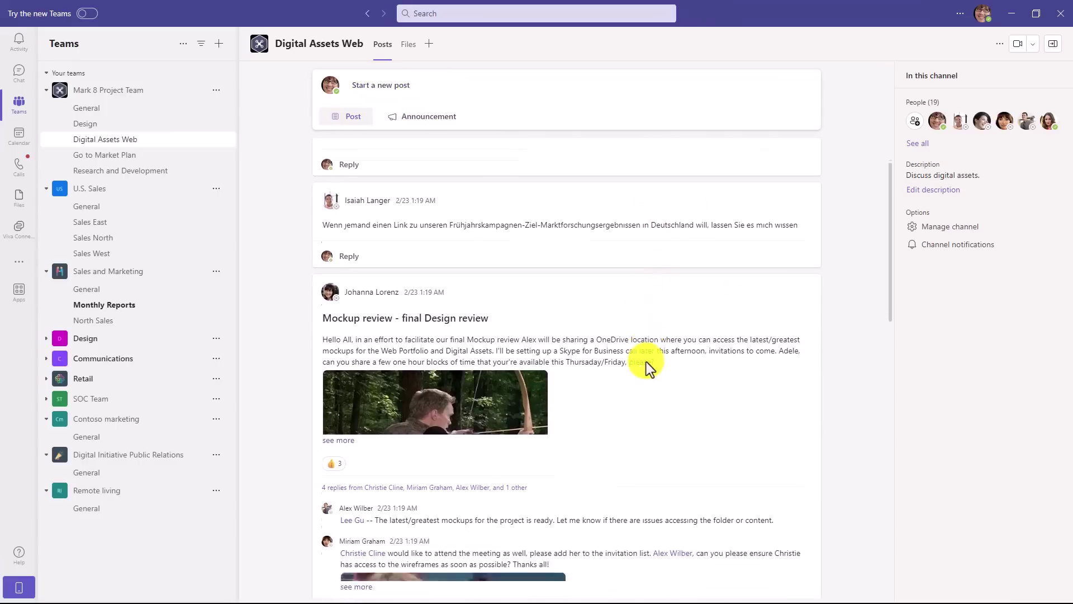
scroll(647, 368, down, 2)
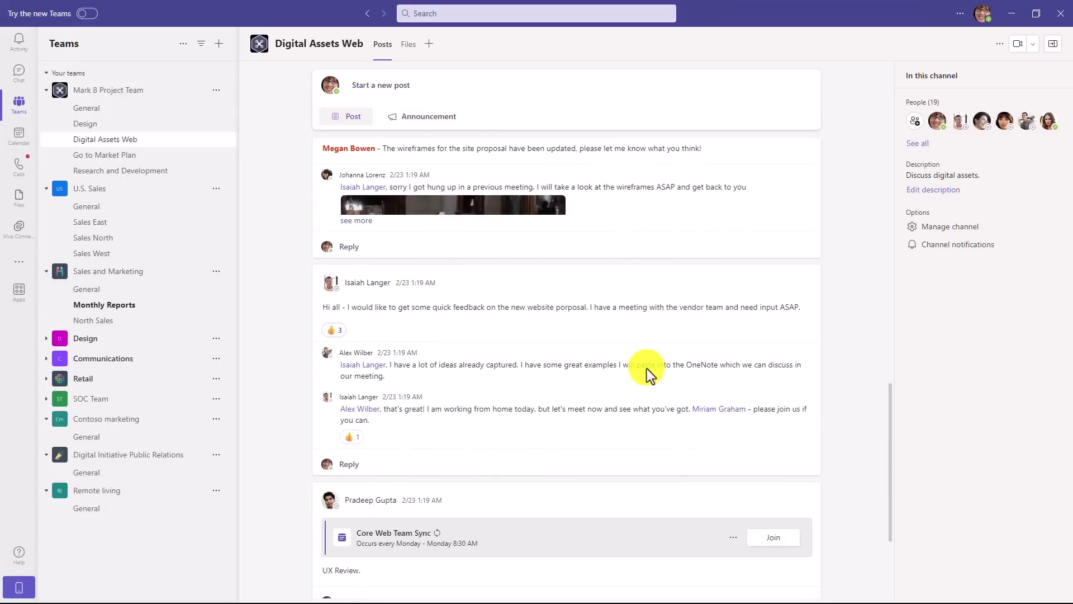
scroll(646, 368, up, 8)
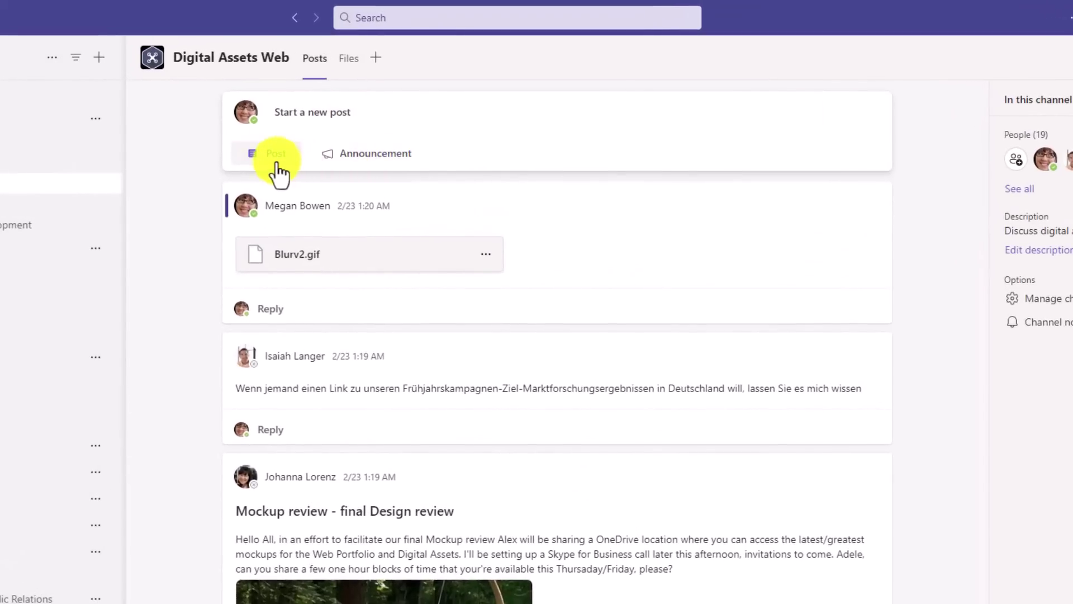
Start another new post, make it an Announcement and choose to post in multiple channels
click(335, 114)
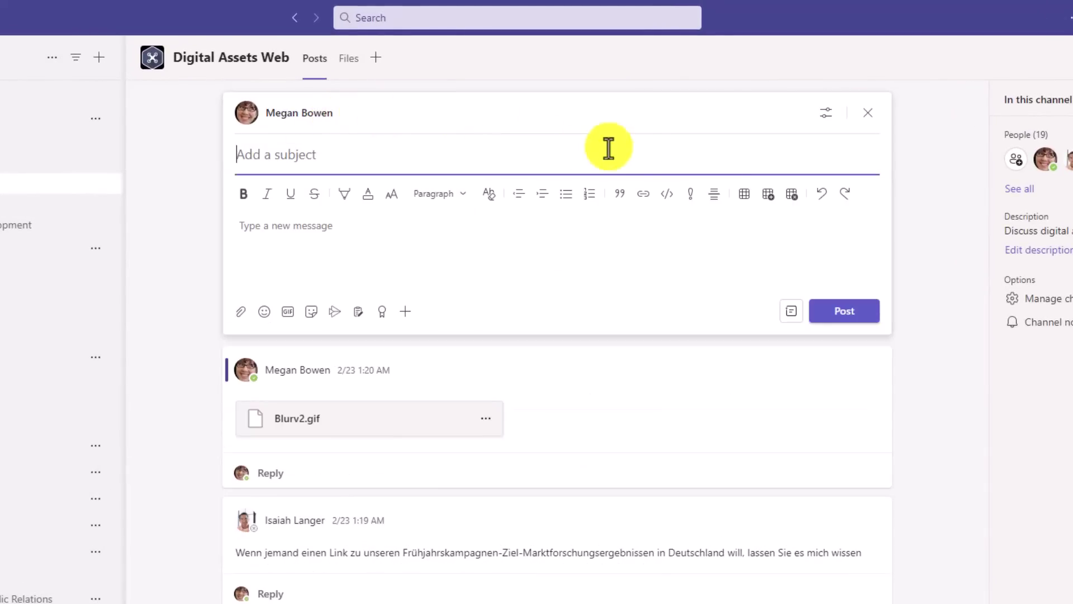
click(792, 312)
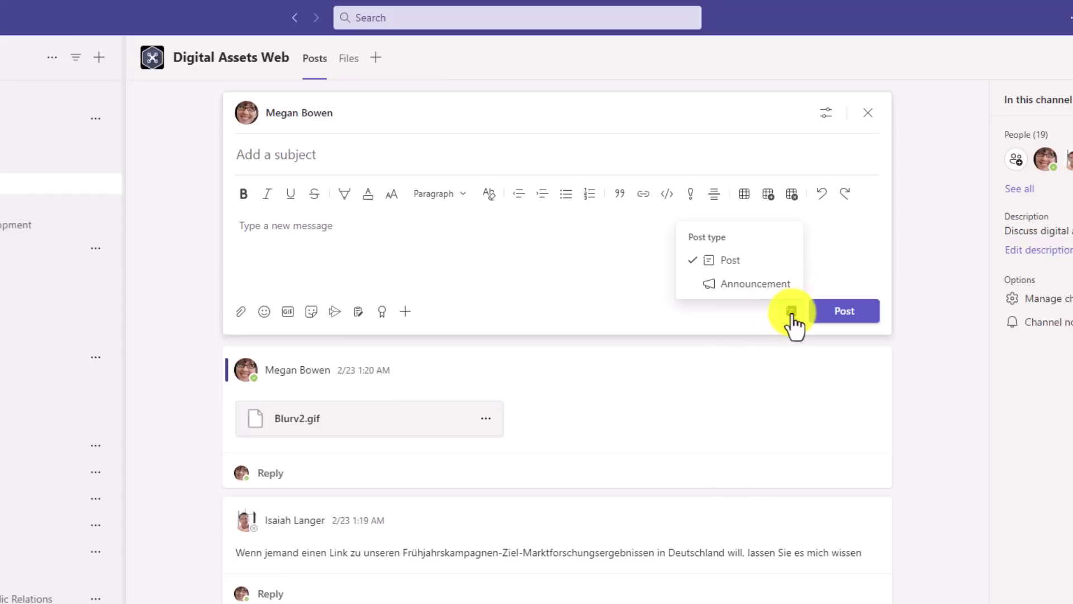
click(737, 291)
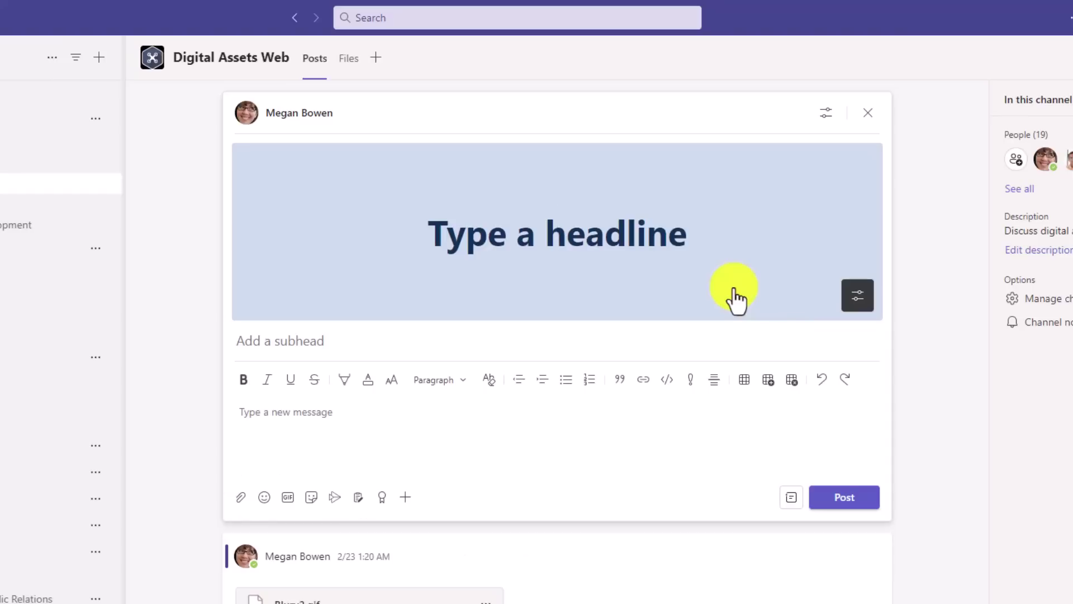
click(826, 113)
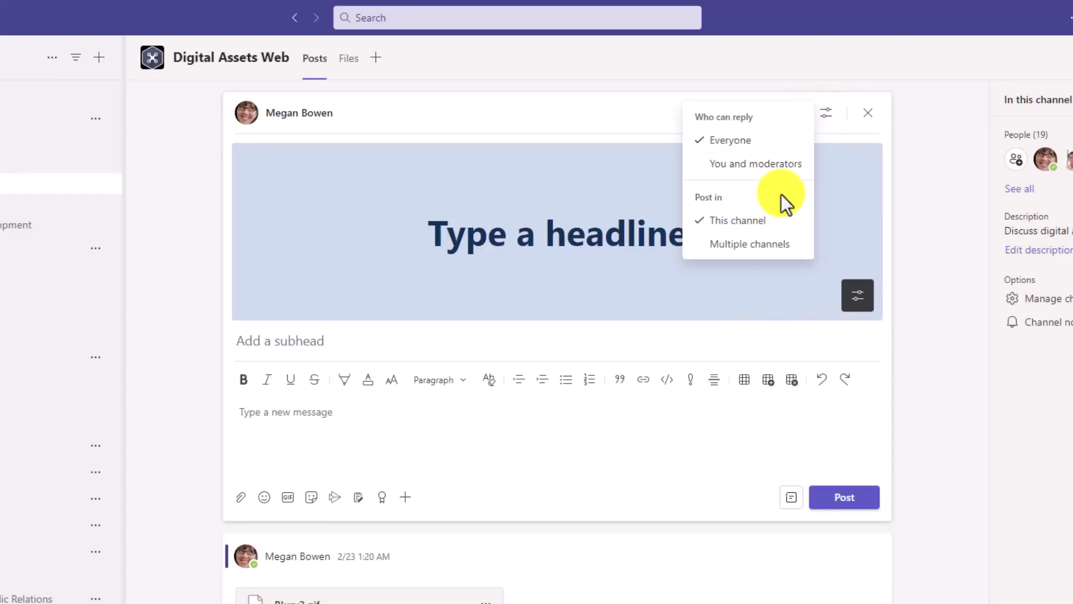
click(749, 246)
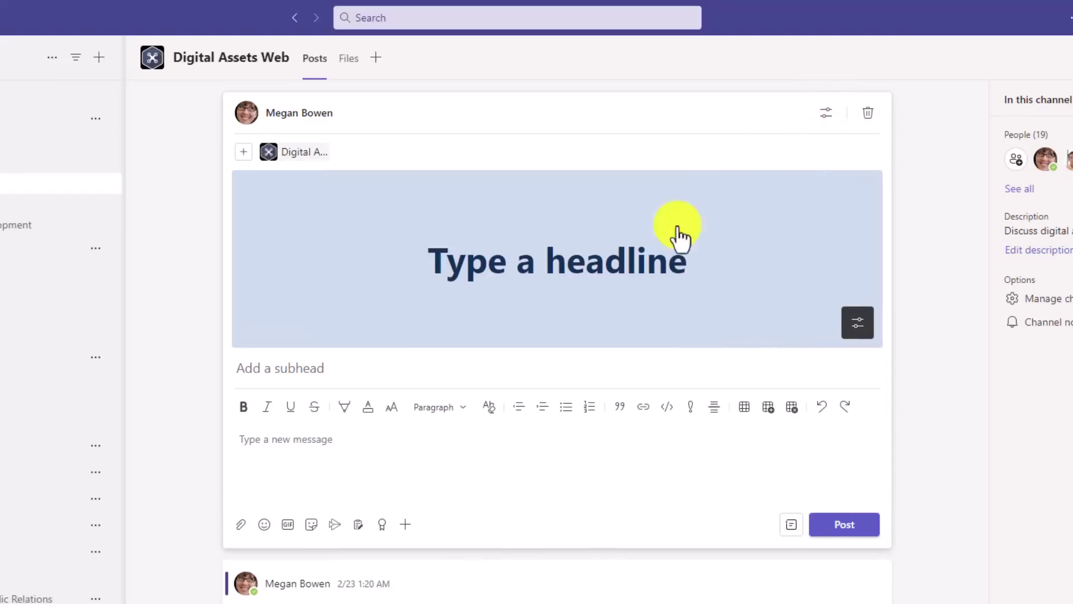
Select U.S. Sales General and Sales East channels, then cancel the channel selection
click(242, 145)
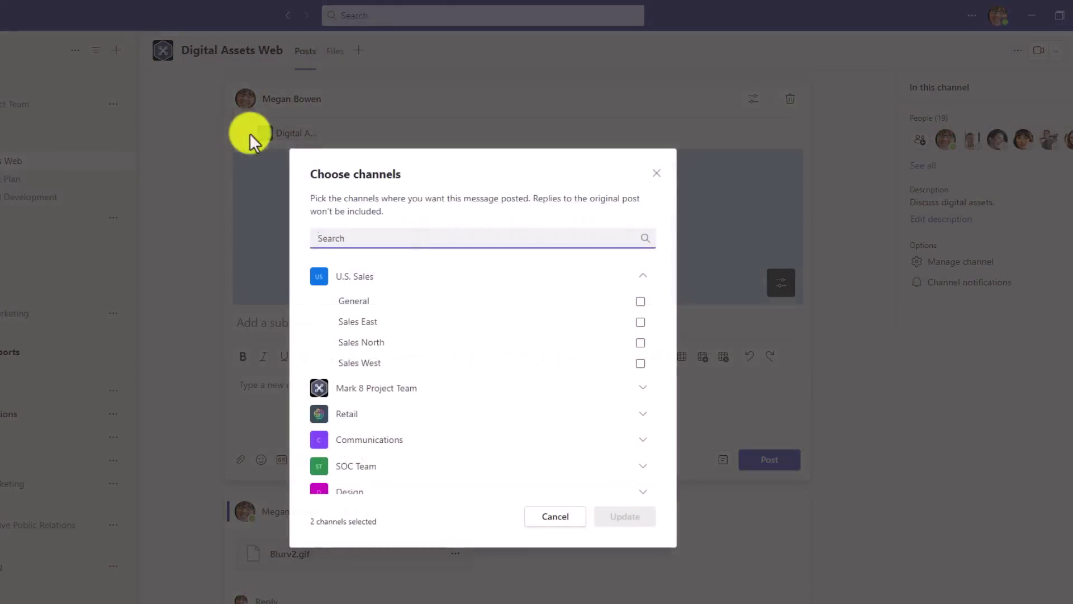
click(640, 301)
click(640, 322)
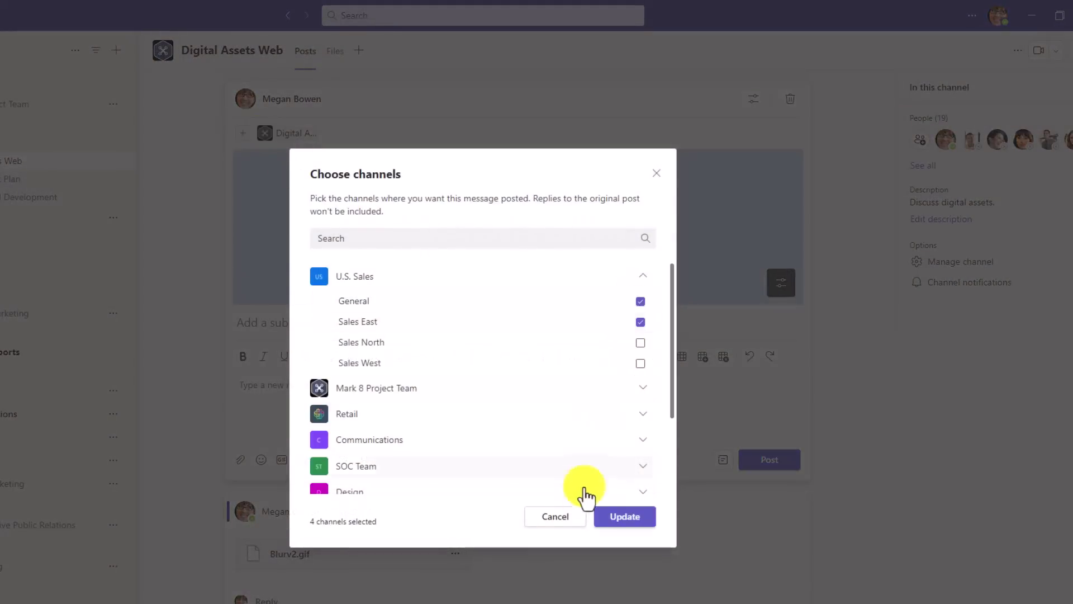
click(579, 521)
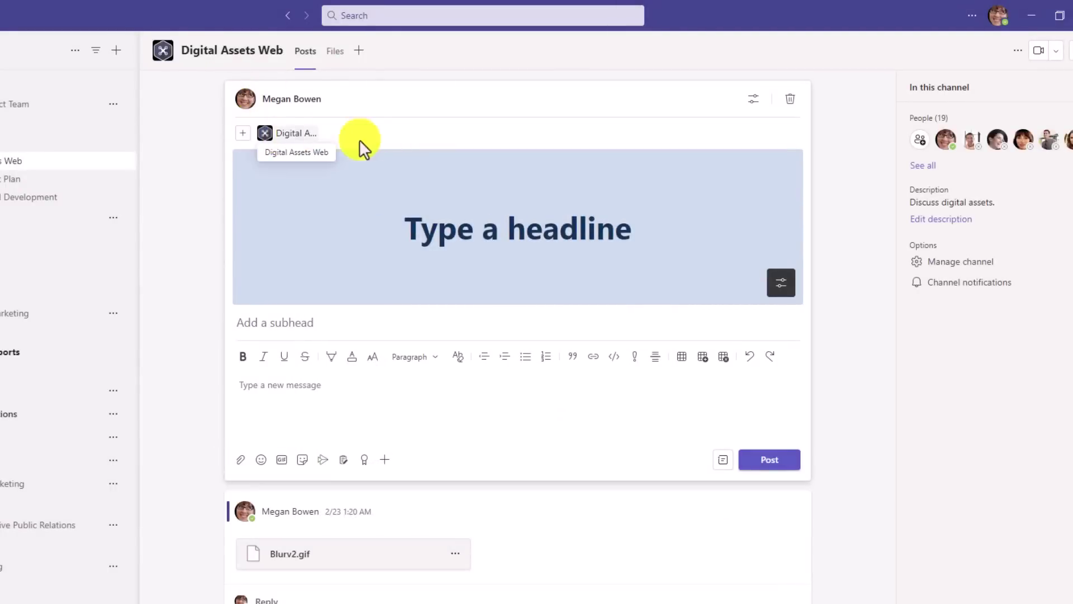
Close the posting options and discard the announcement draft
click(752, 100)
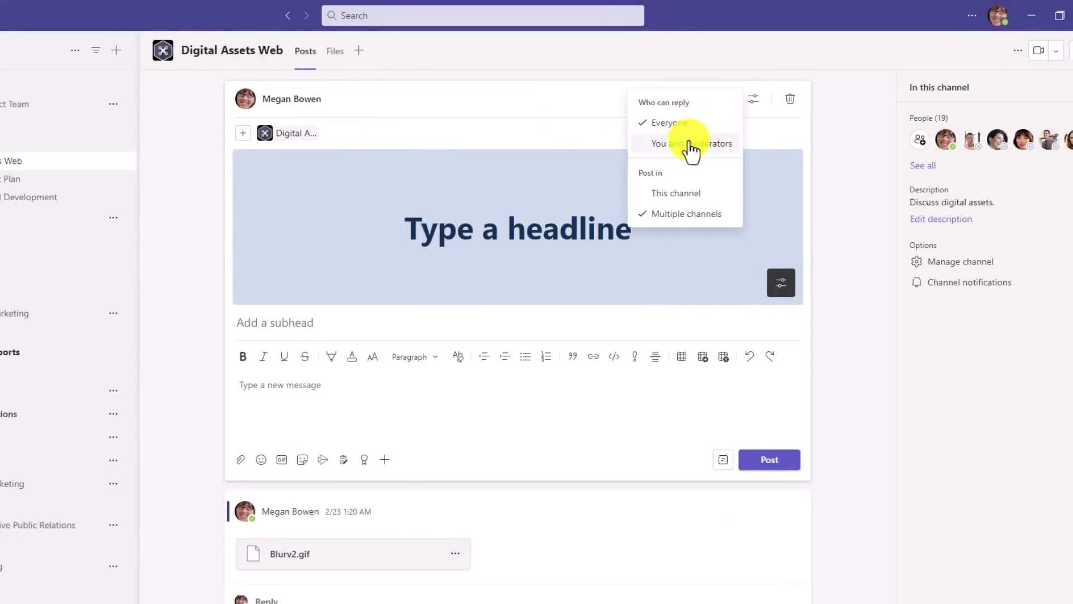
click(459, 380)
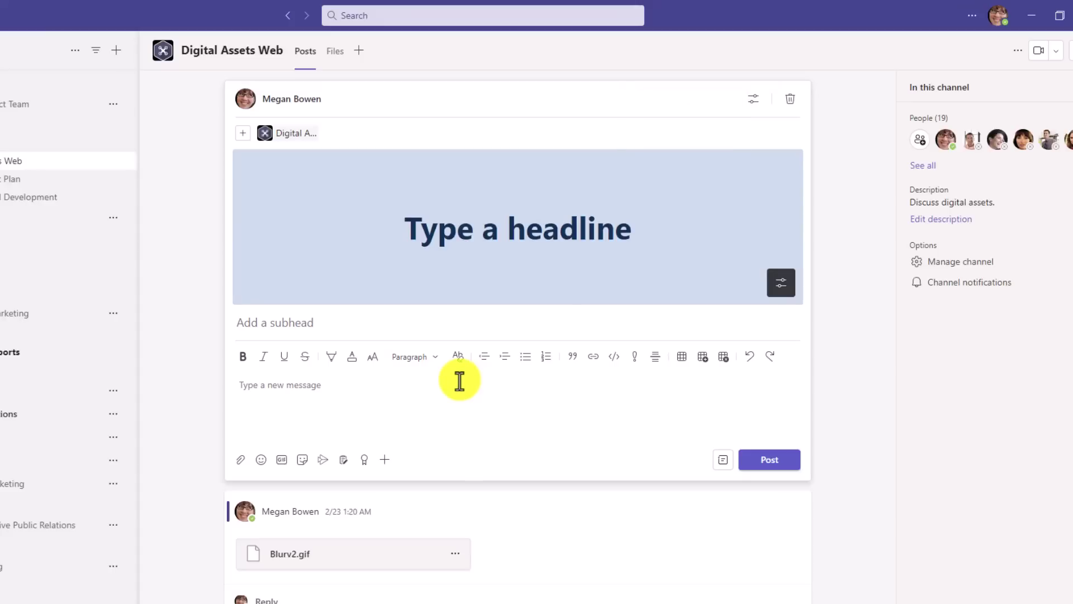
click(790, 100)
click(624, 354)
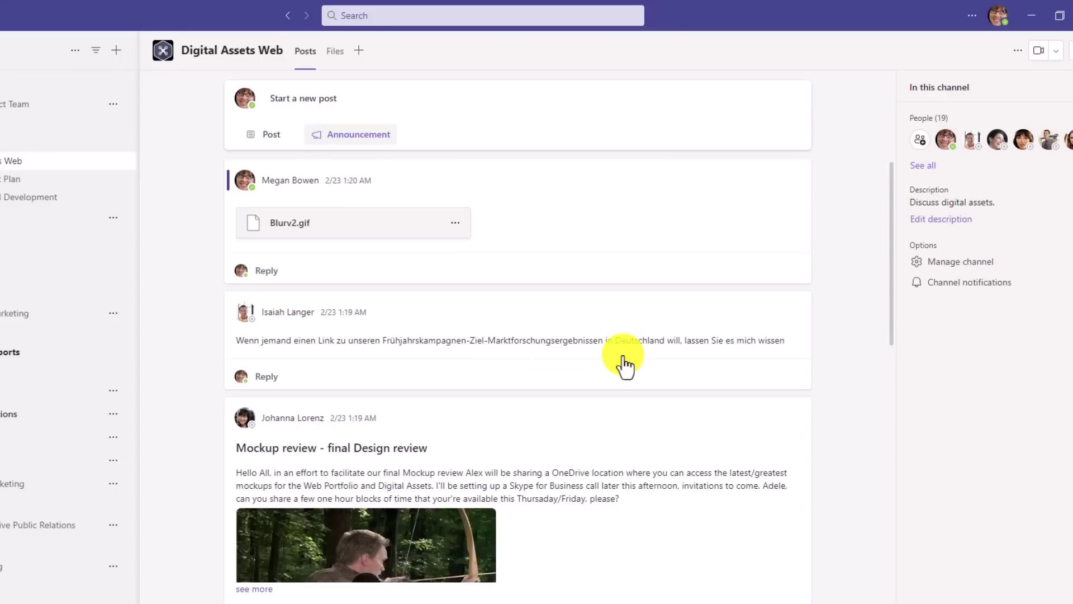
scroll(623, 354, down, 3)
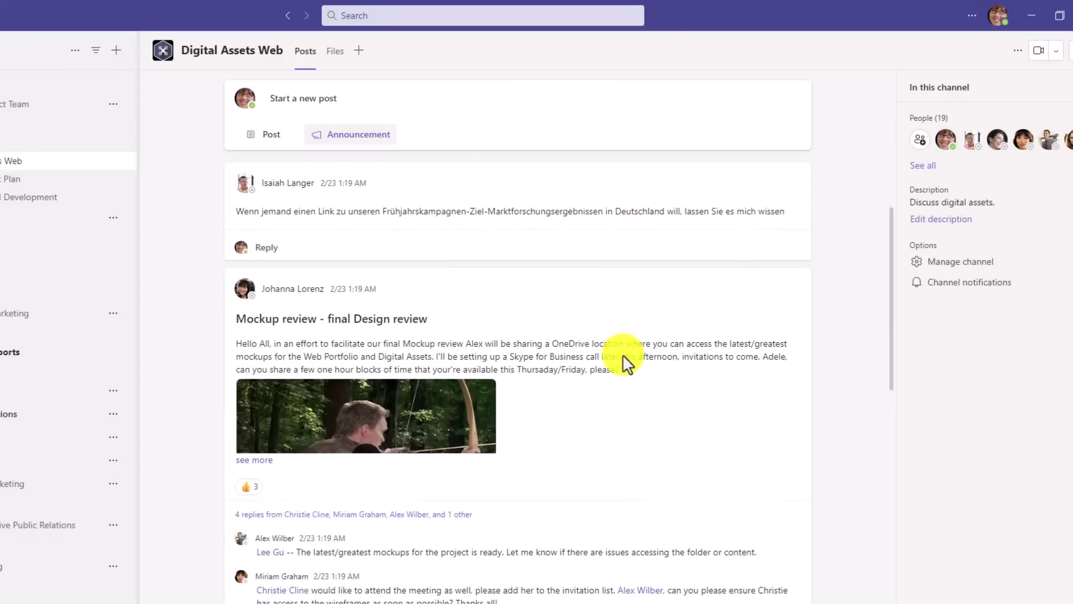
mouse_move(706, 314)
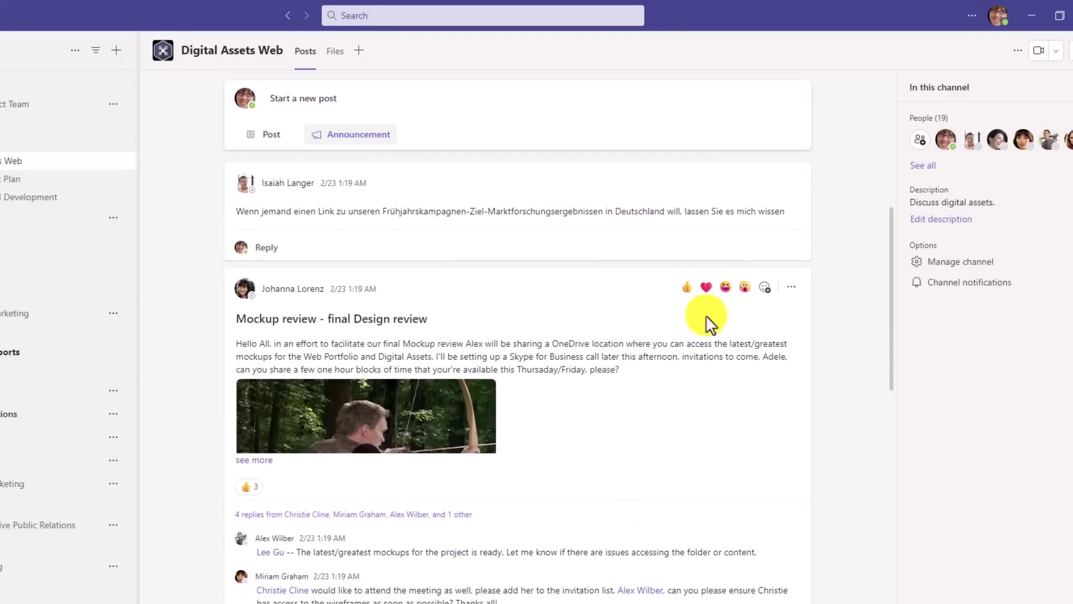
click(792, 288)
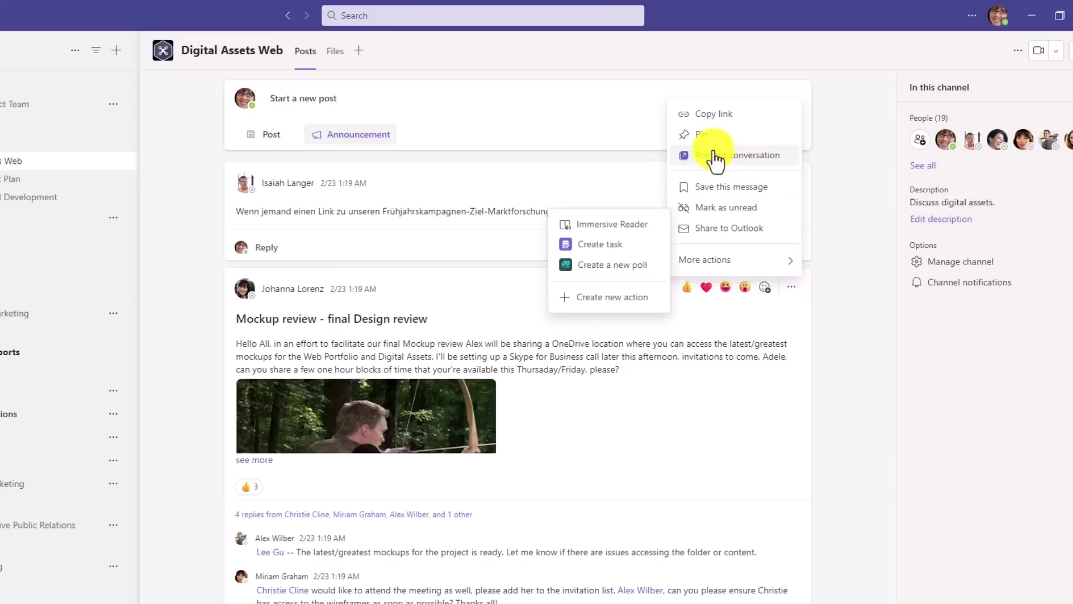
click(714, 155)
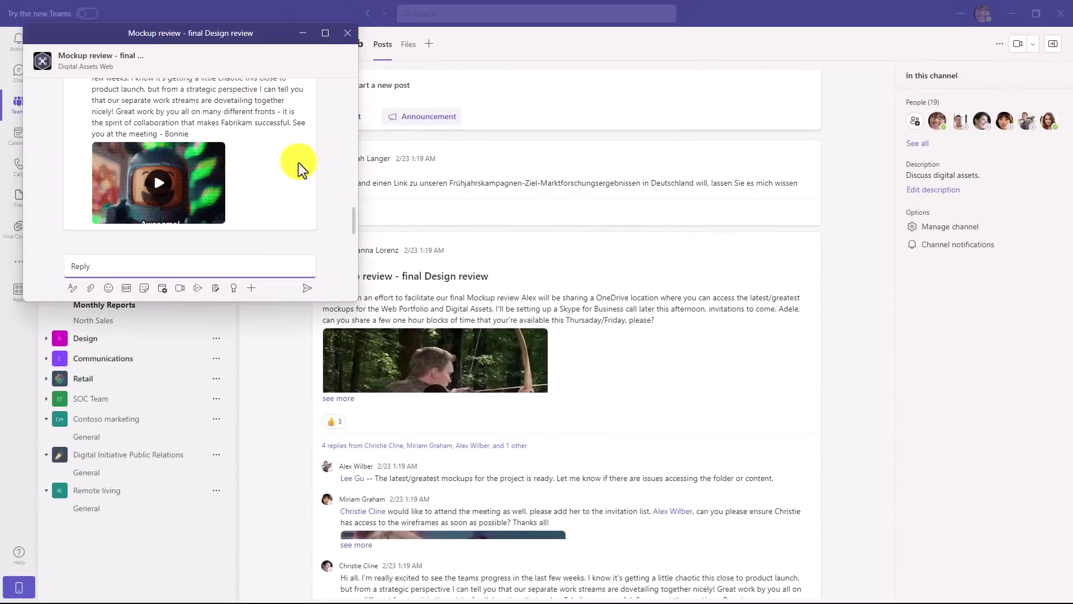
drag(358, 300, 503, 398)
scroll(374, 264, up, 5)
scroll(371, 246, up, 3)
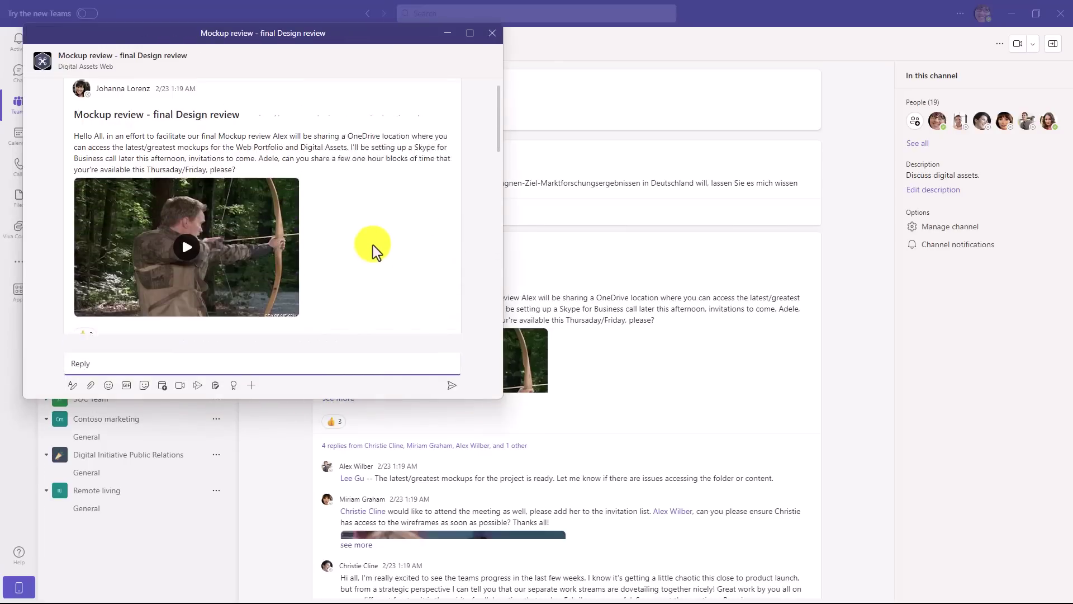
scroll(371, 247, down, 10)
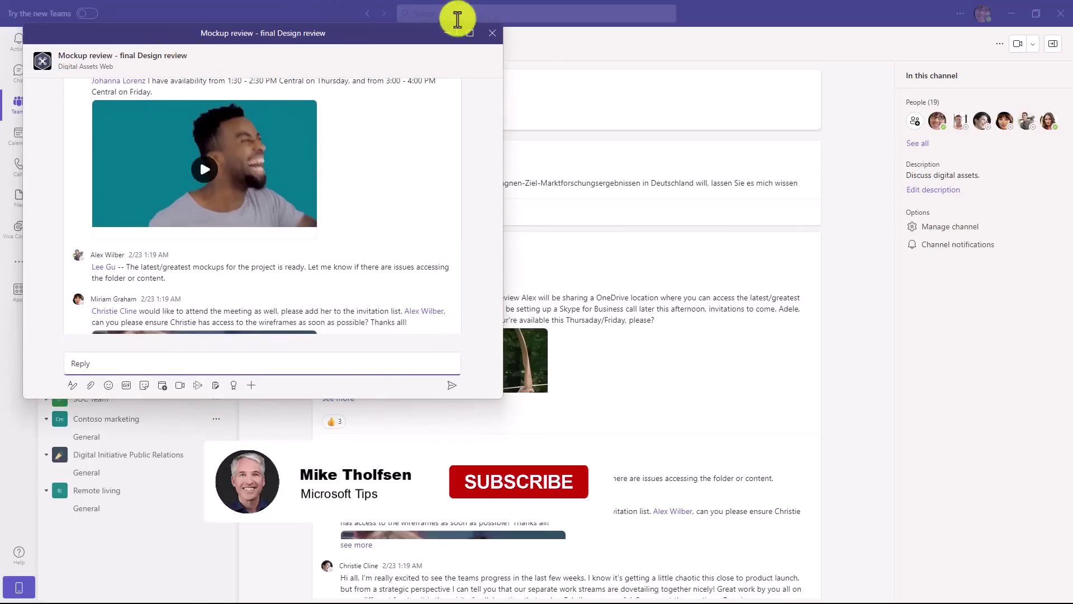
click(492, 33)
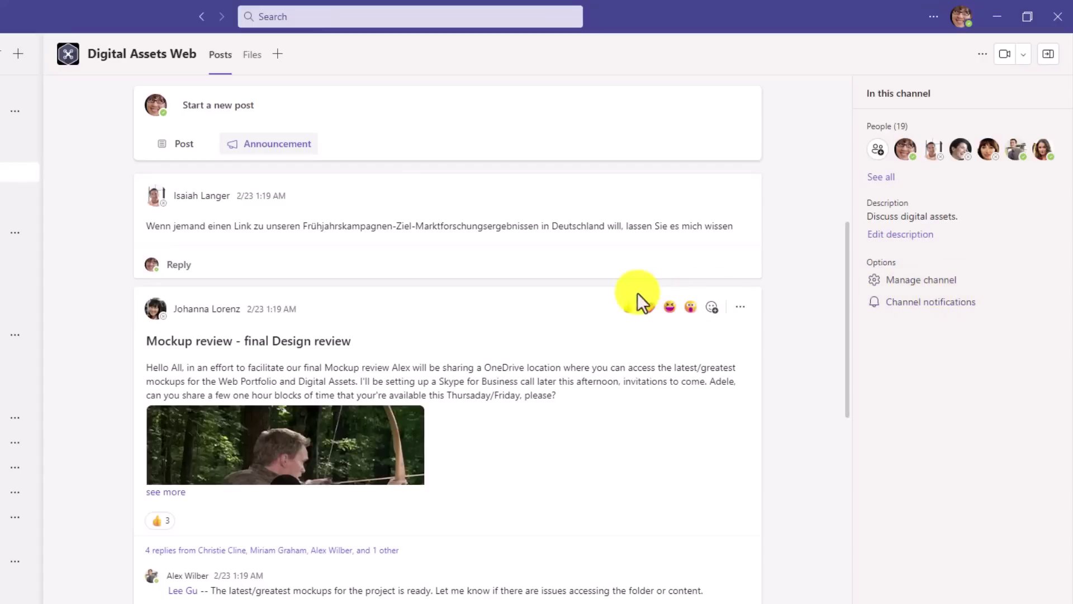
Hide and reshow the channel details panel, then open Mark 8 Project Team's Design channel
click(1048, 56)
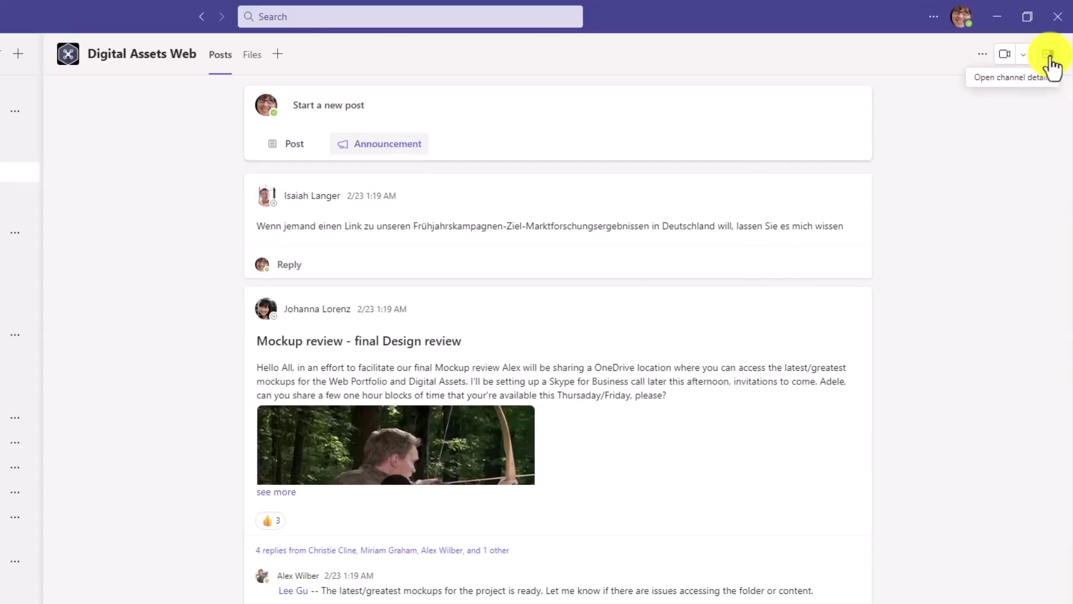
click(1046, 56)
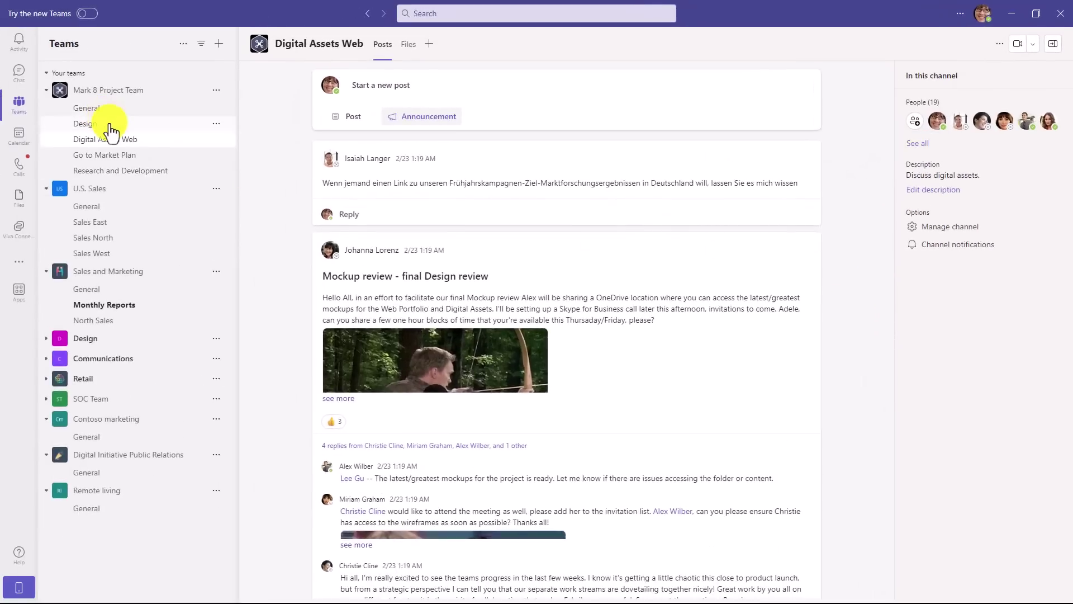
click(110, 127)
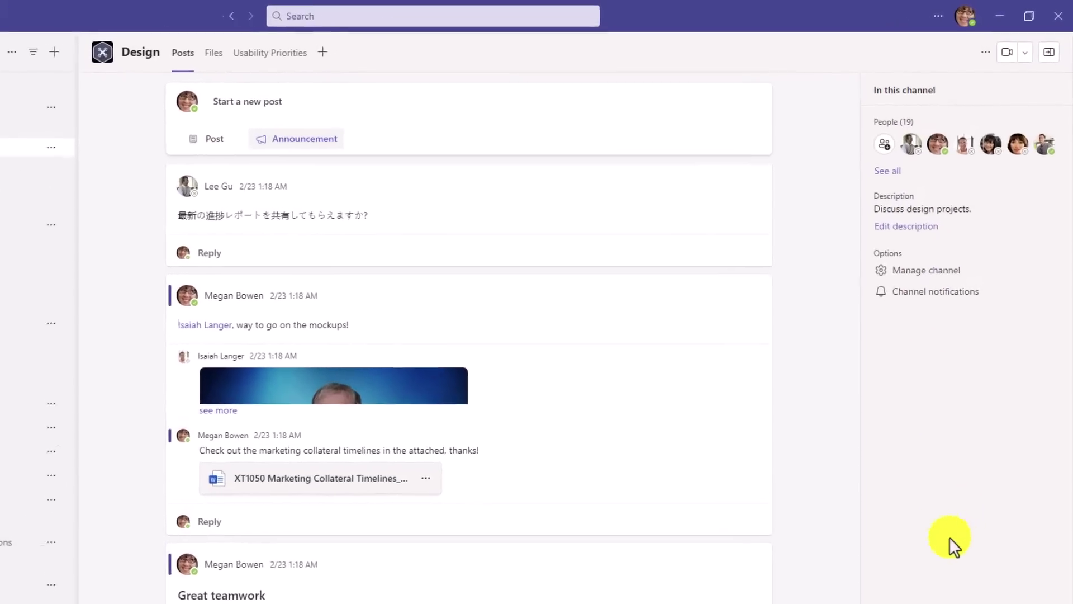
Pin the Design channel's mockups message through More options and confirm the pin
click(742, 304)
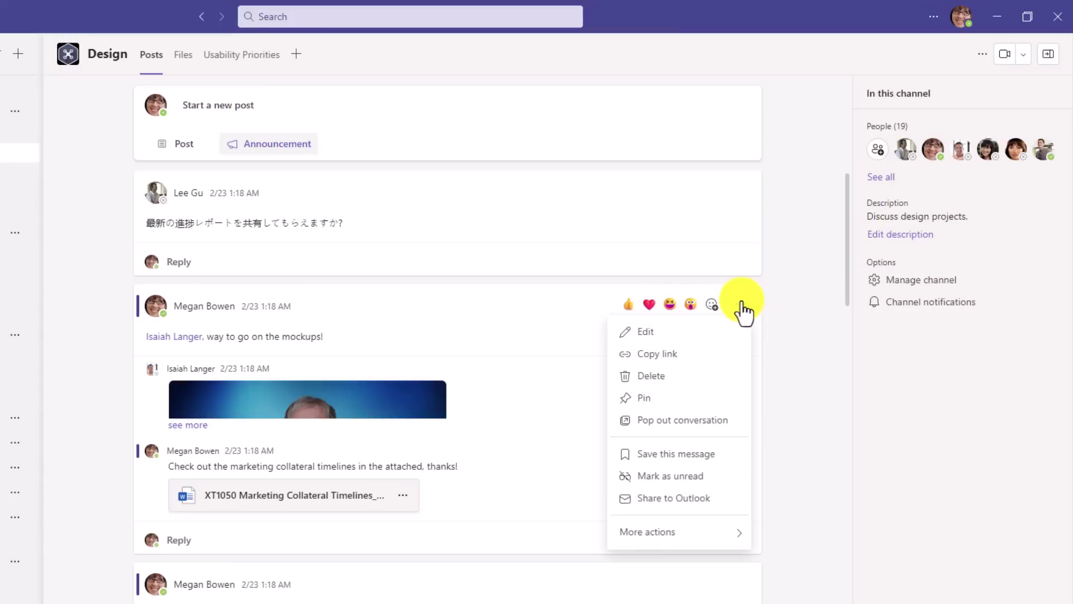
click(643, 397)
click(563, 396)
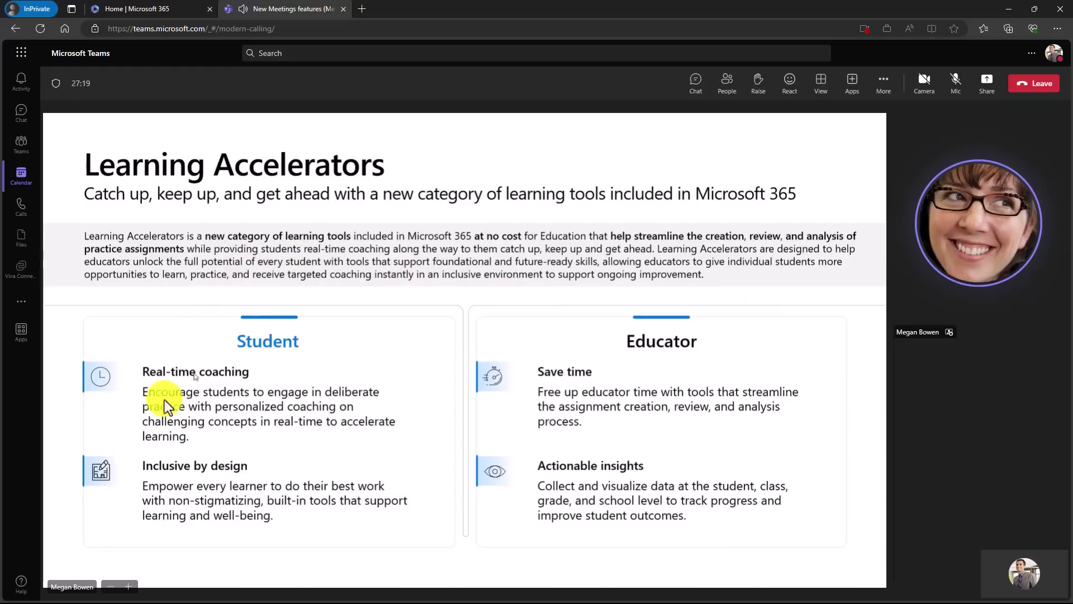
Zoom the shared slide to 200% and pan across the Student column and title
click(129, 586)
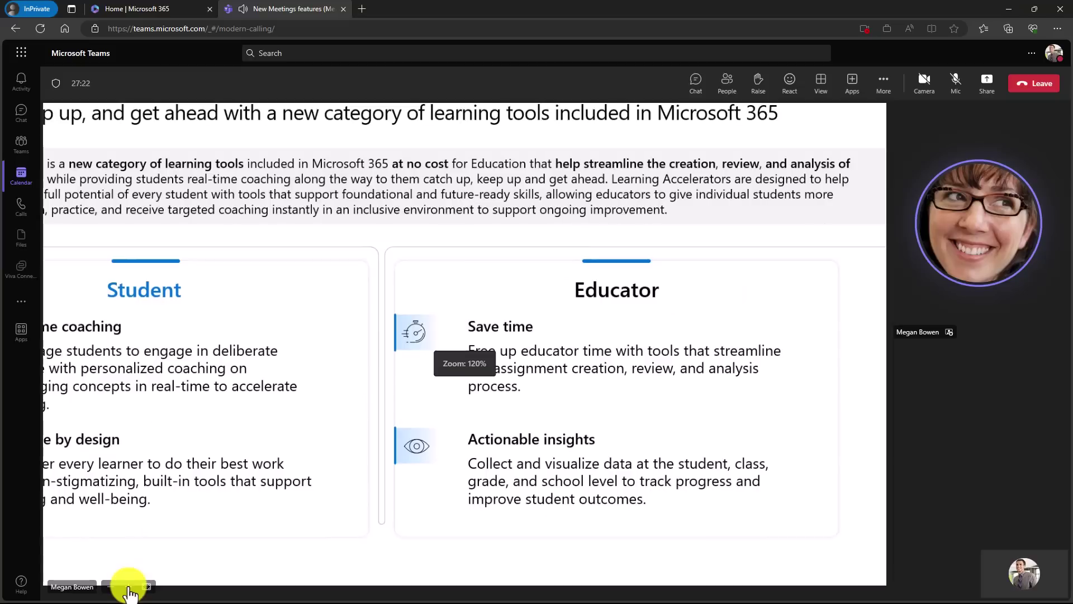
click(129, 587)
click(128, 587)
click(129, 587)
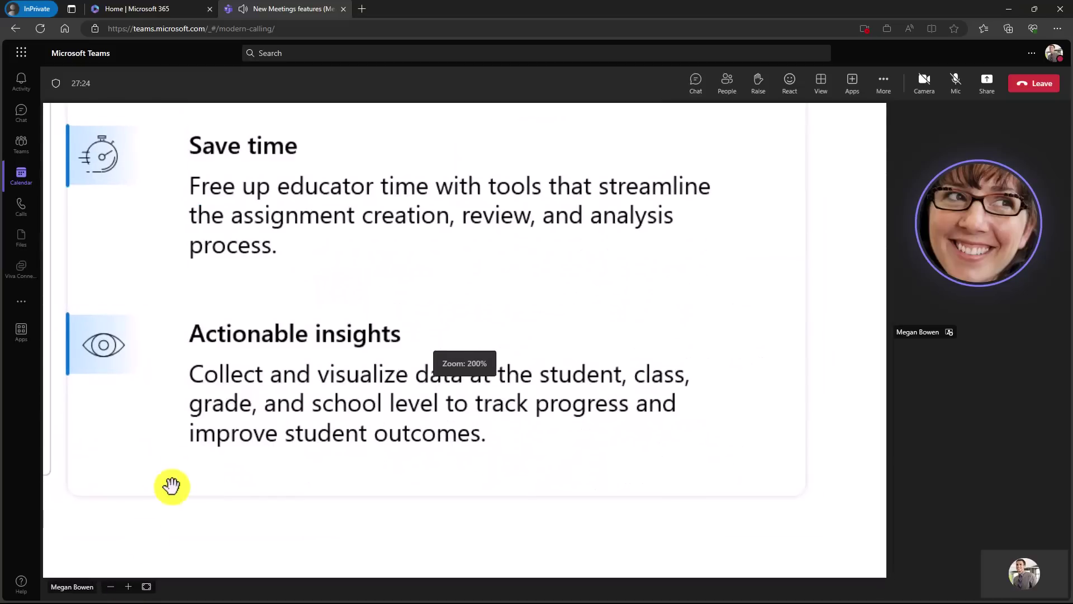
drag(227, 371, 752, 410)
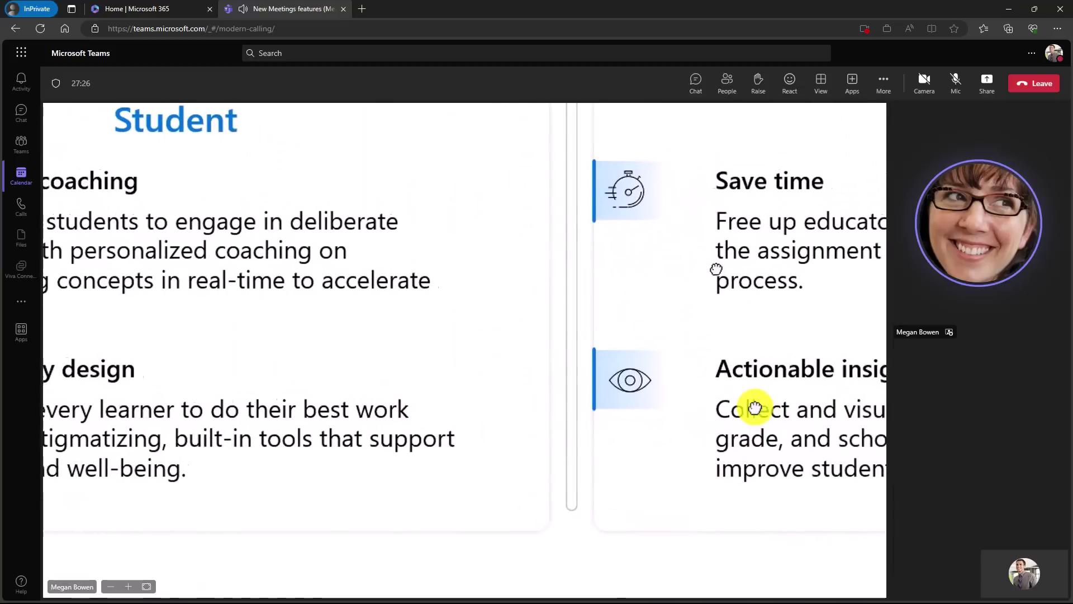
drag(271, 277, 674, 293)
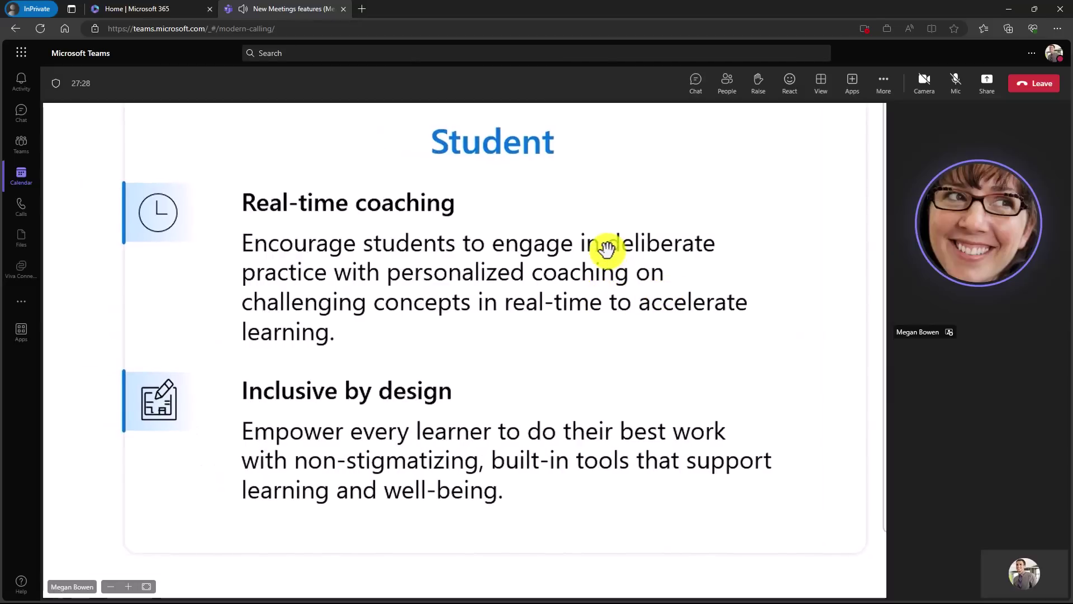
drag(606, 249, 548, 496)
drag(543, 257, 604, 403)
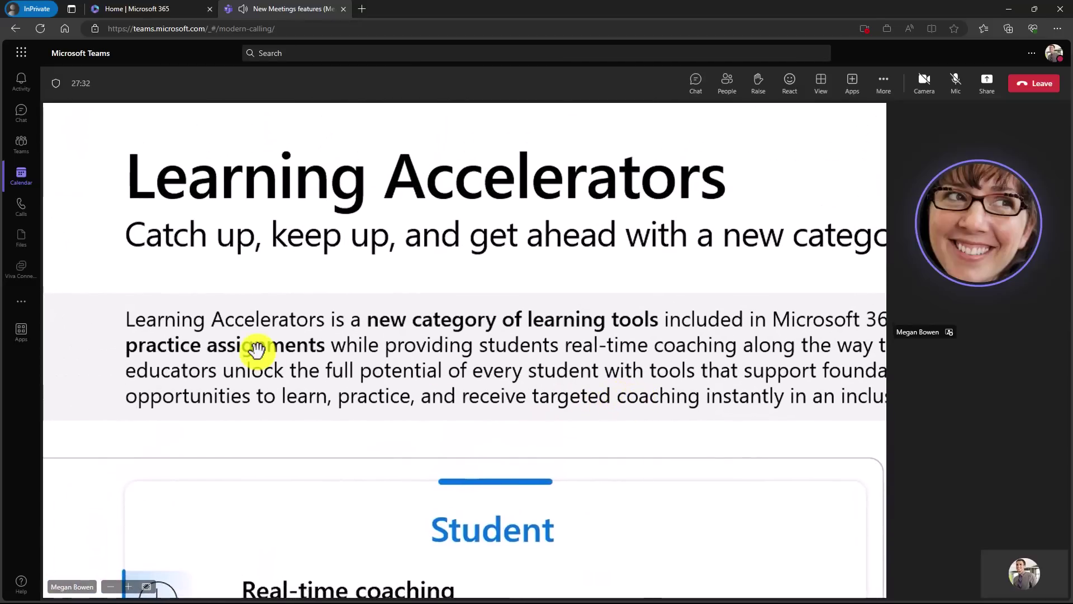
Zoom the slide back out to 145%, then fit the whole slide at 100%
click(109, 586)
click(109, 587)
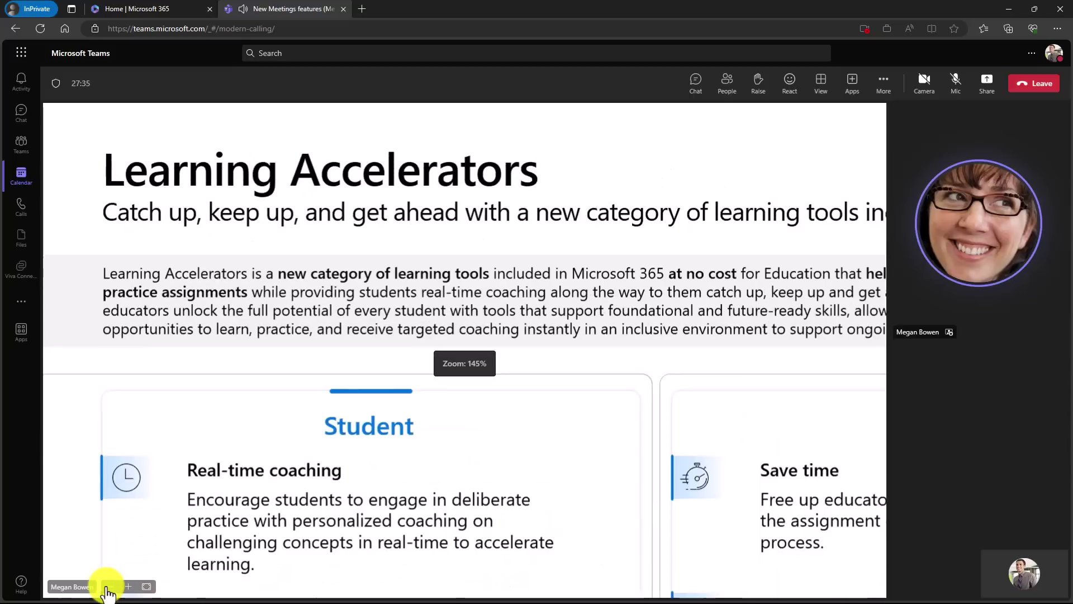
click(147, 587)
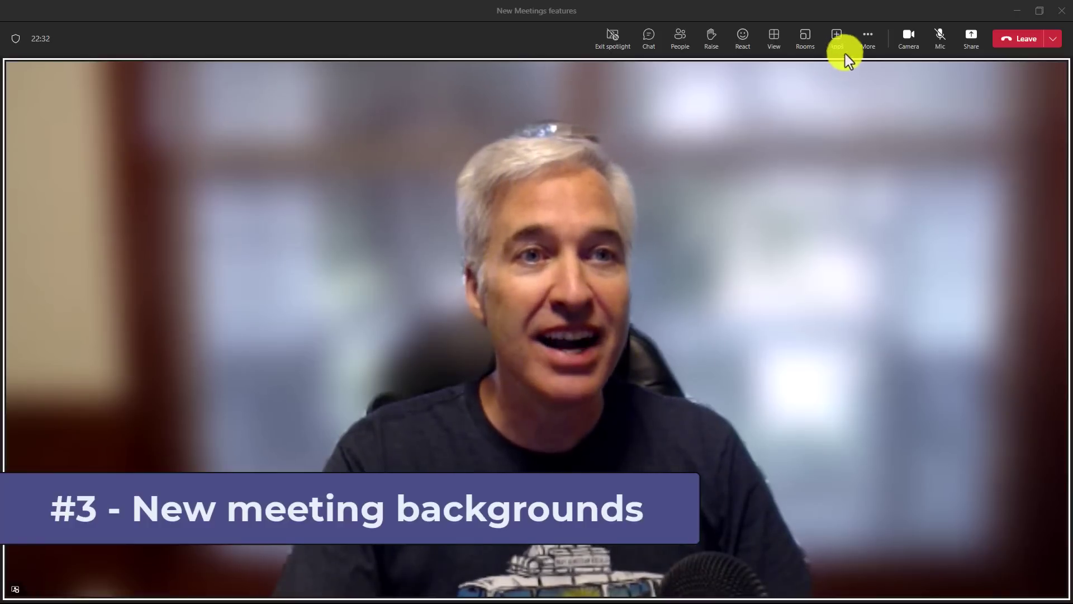
Open Effects and avatars and apply the modern room background
click(867, 40)
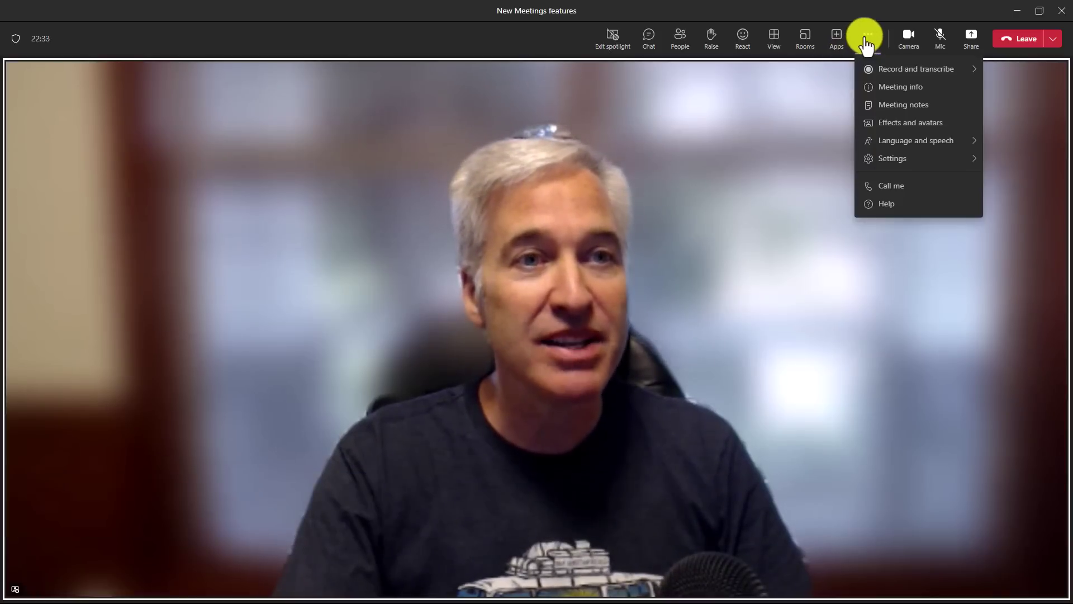
click(917, 124)
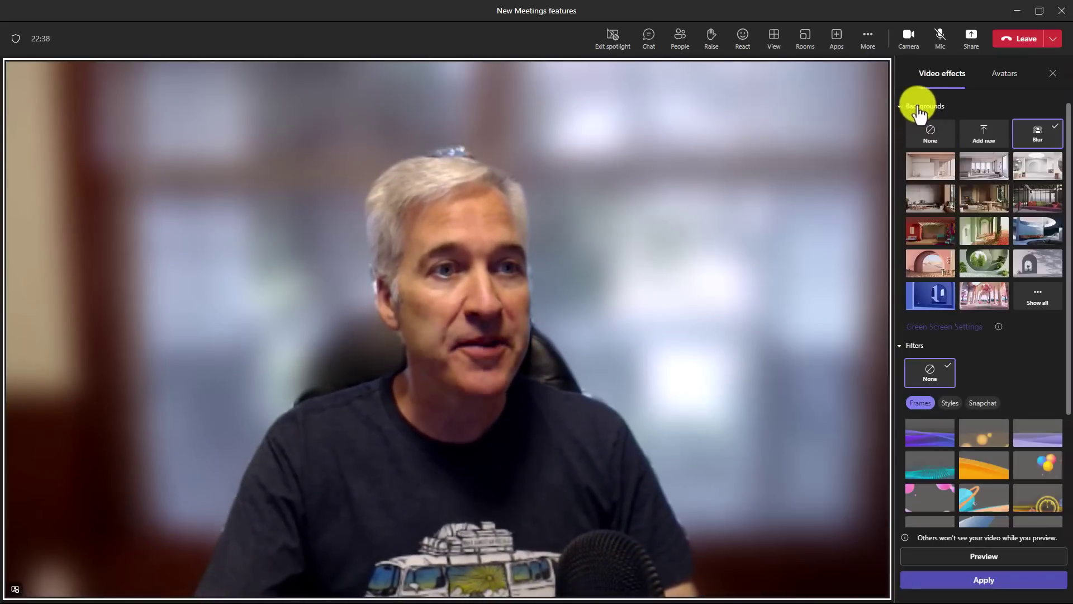
click(962, 161)
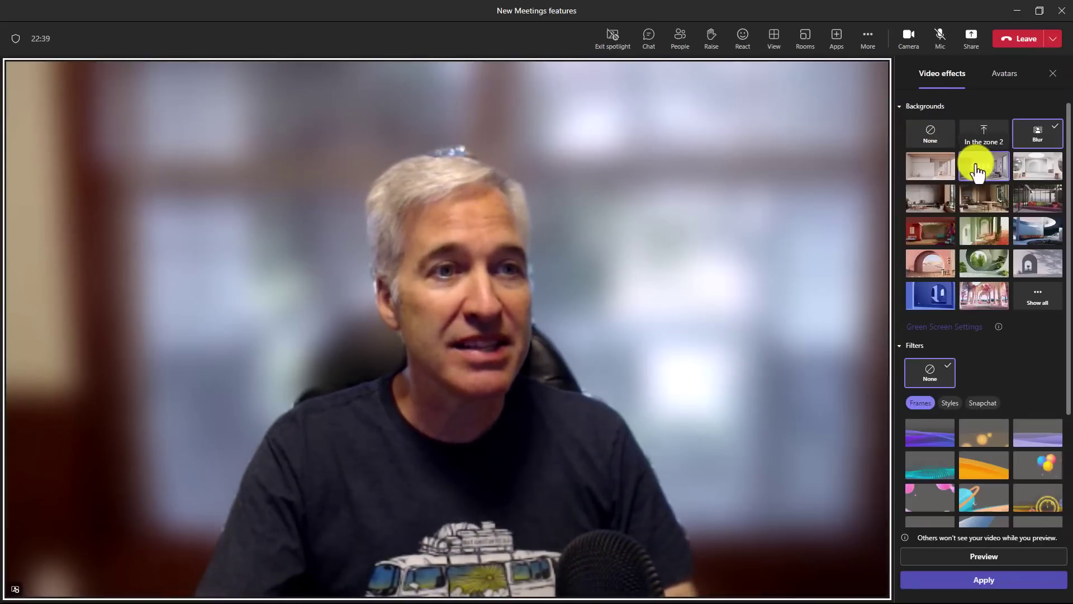
click(984, 581)
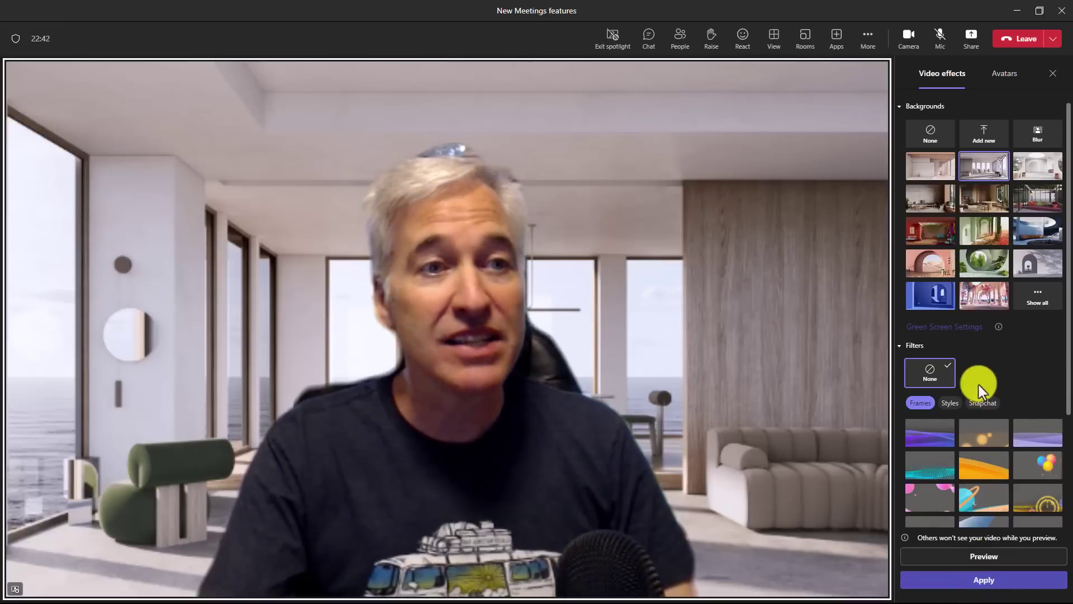
Apply the green circle garden, pink desert arch and Escape artist 2 backgrounds in turn
click(986, 263)
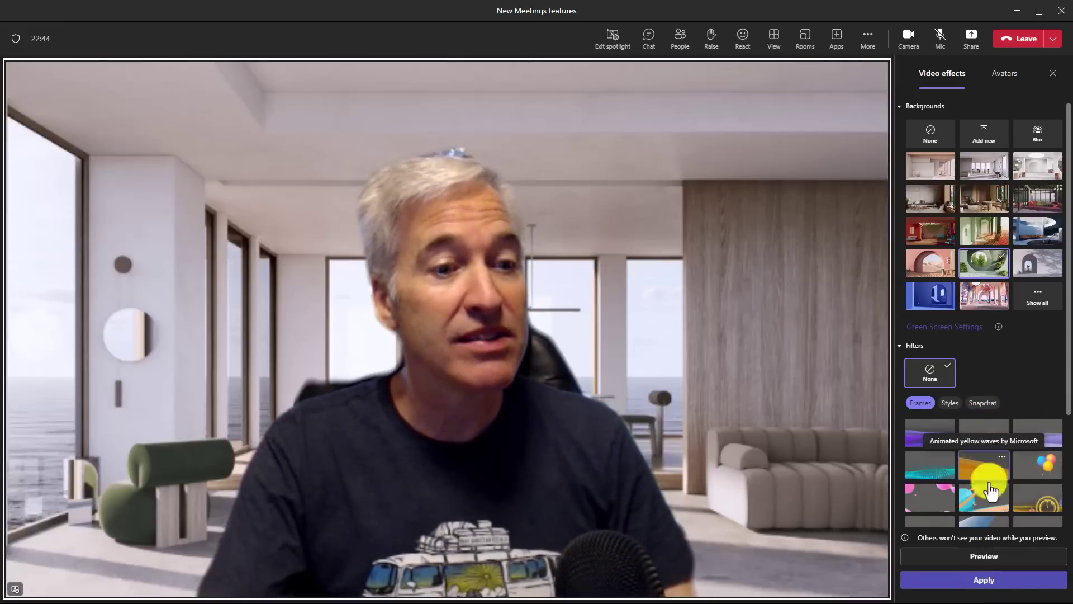
click(987, 577)
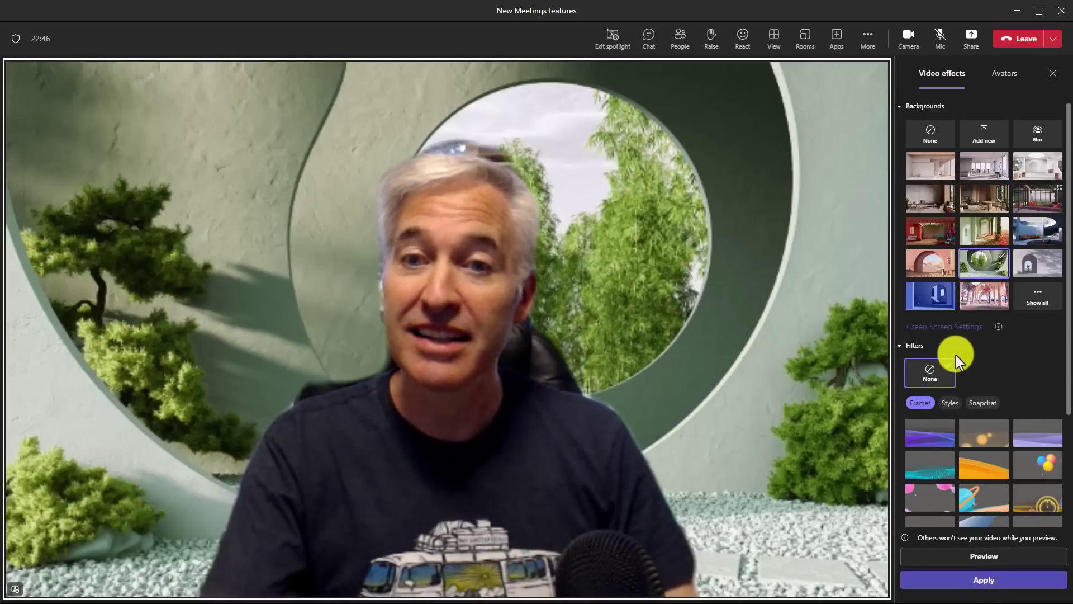
click(931, 267)
click(995, 585)
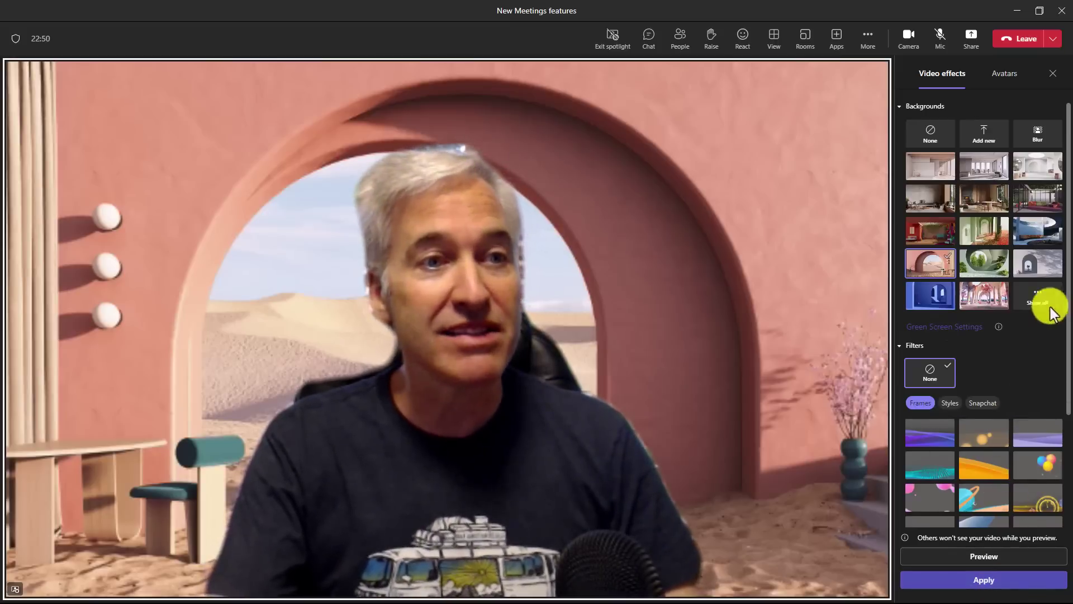
click(1044, 238)
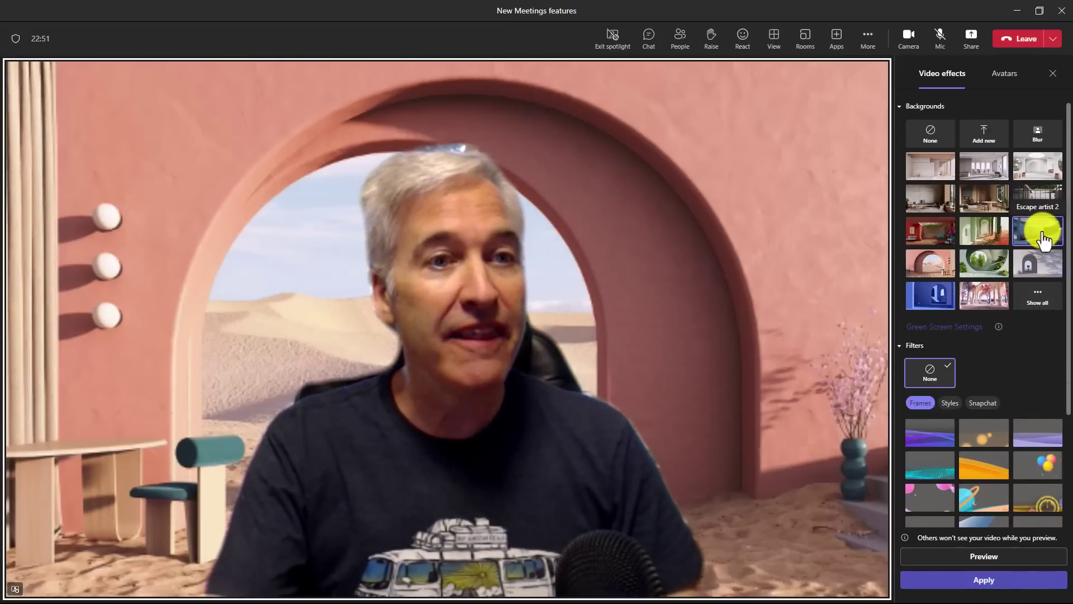
click(1023, 578)
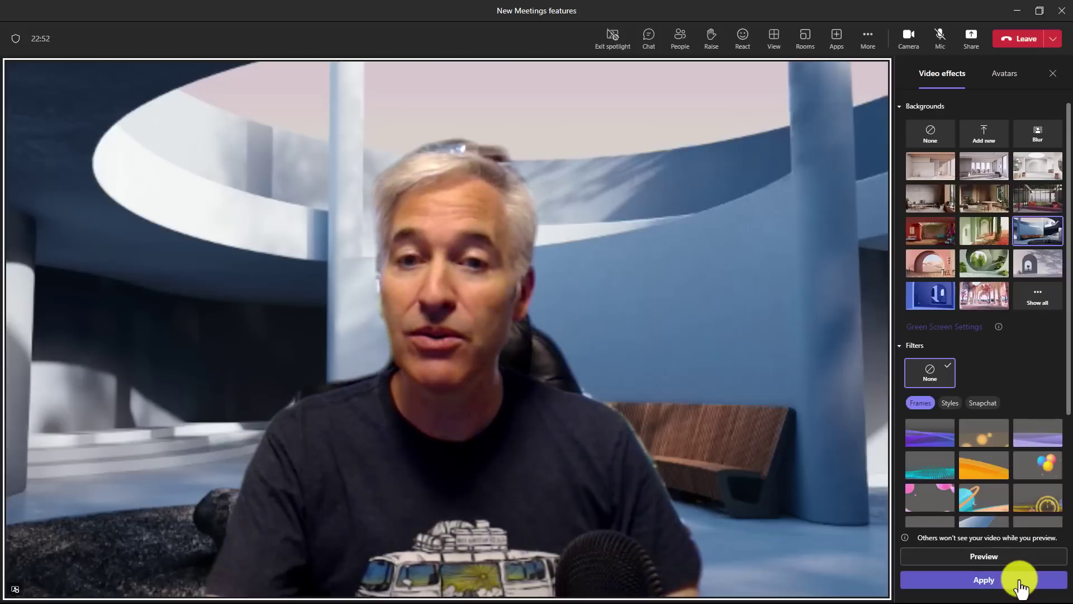
From the full backgrounds list apply Feeling dreamy, then settle on the pink swirl background
click(1043, 304)
scroll(953, 347, down, 2)
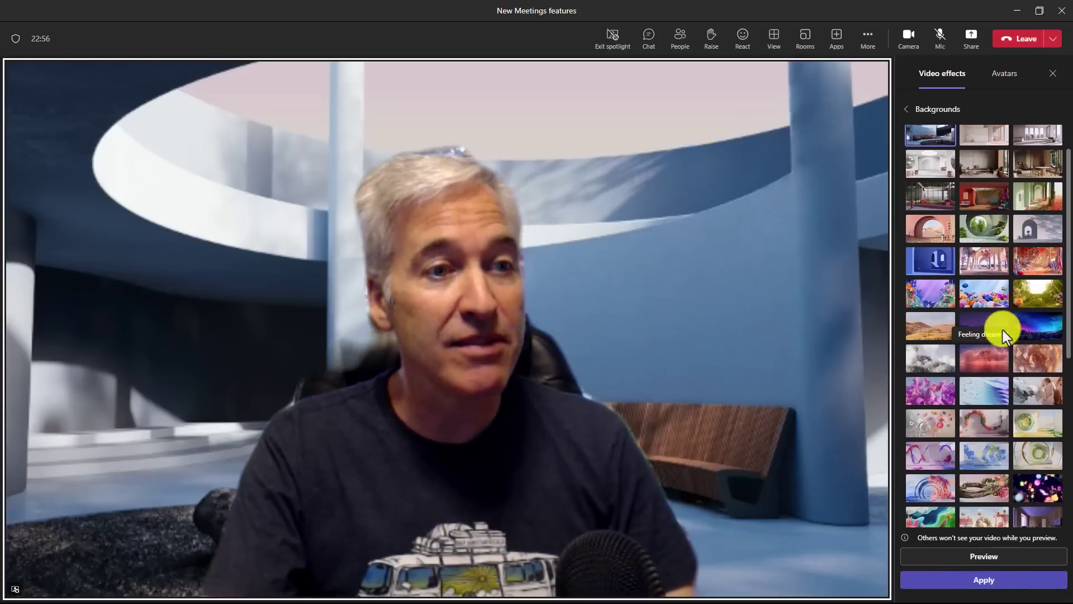
click(1023, 329)
click(1010, 580)
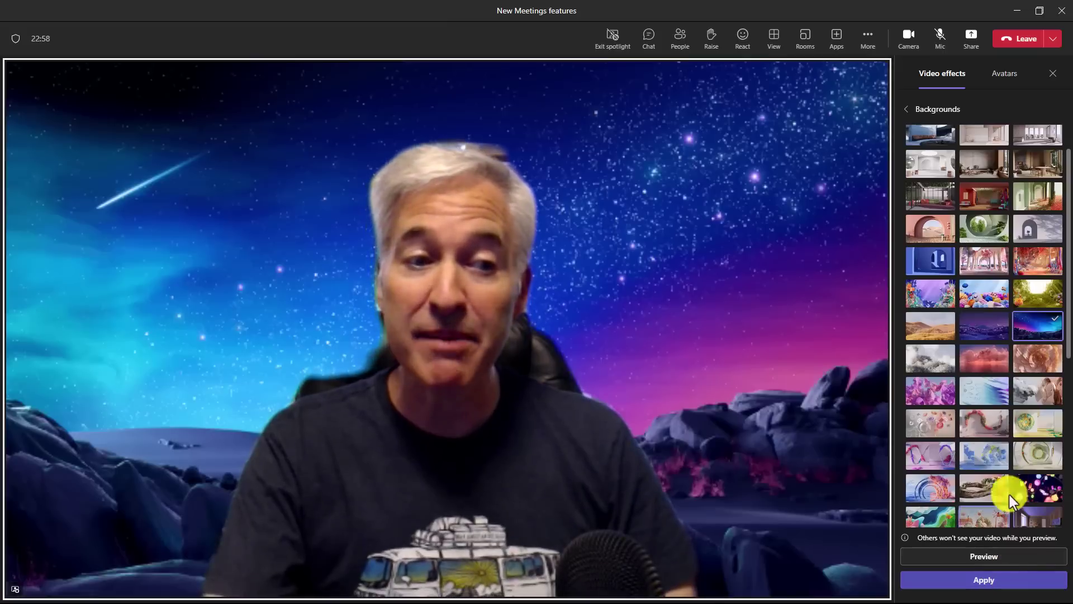
click(935, 452)
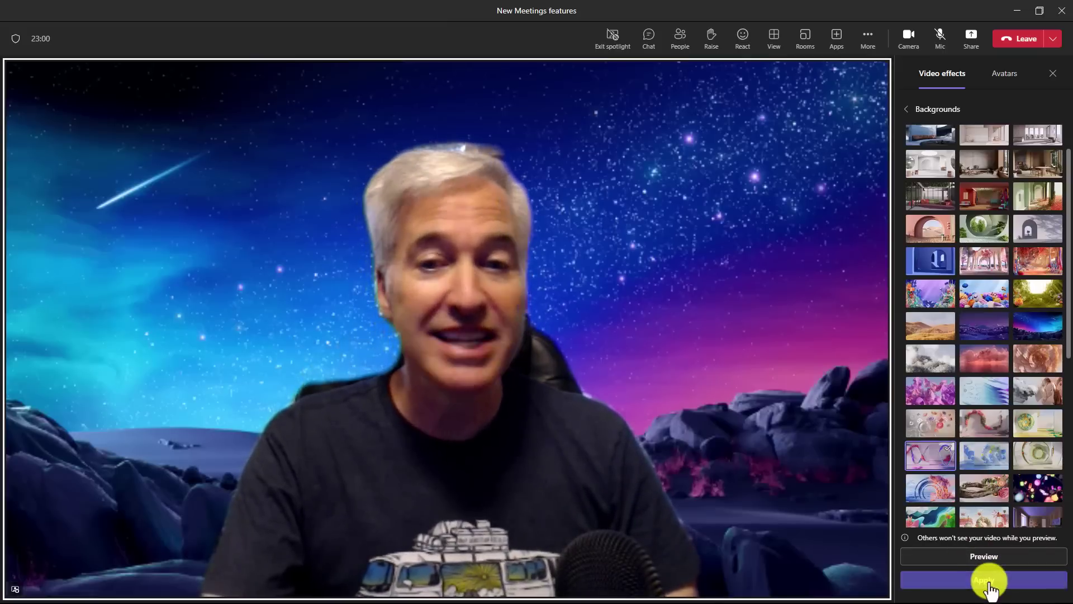
click(988, 581)
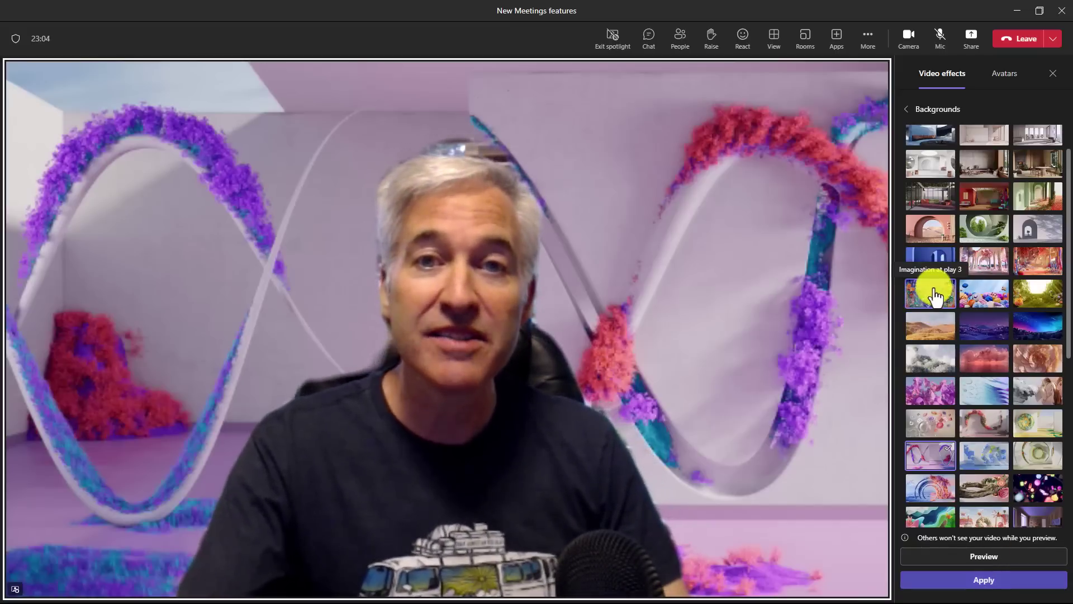
scroll(1001, 335, down, 5)
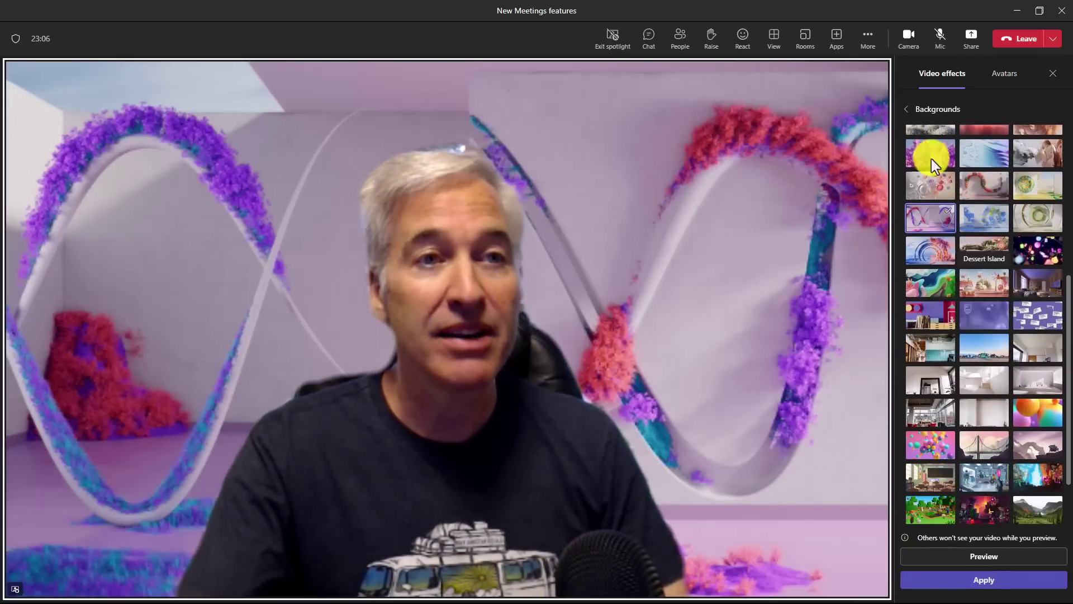
click(908, 107)
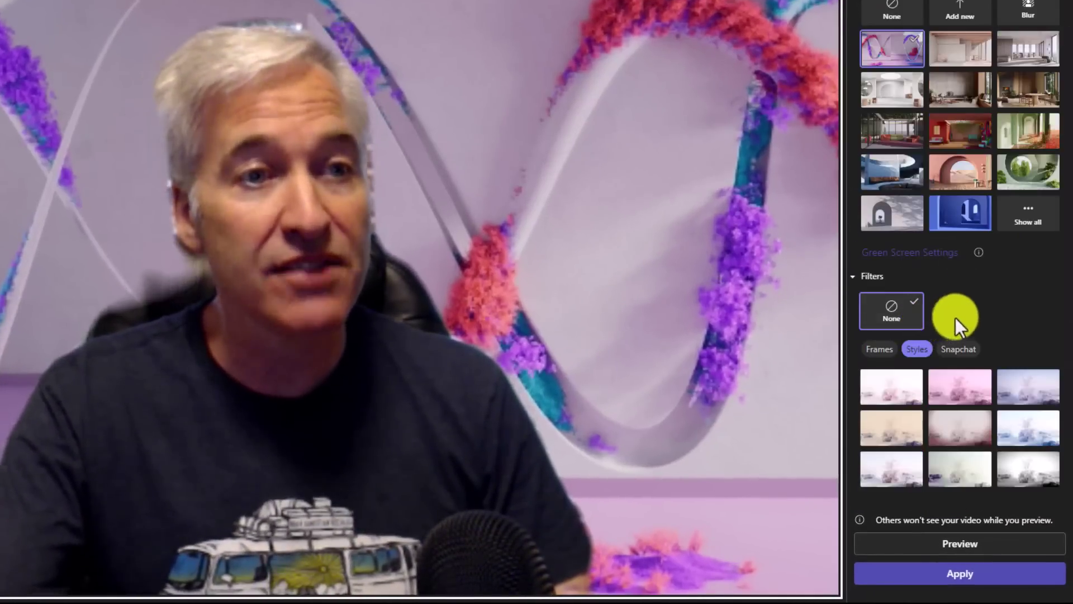
Apply the Orange Sunglasses Snapchat lens, then the cat-on-head lens
click(958, 349)
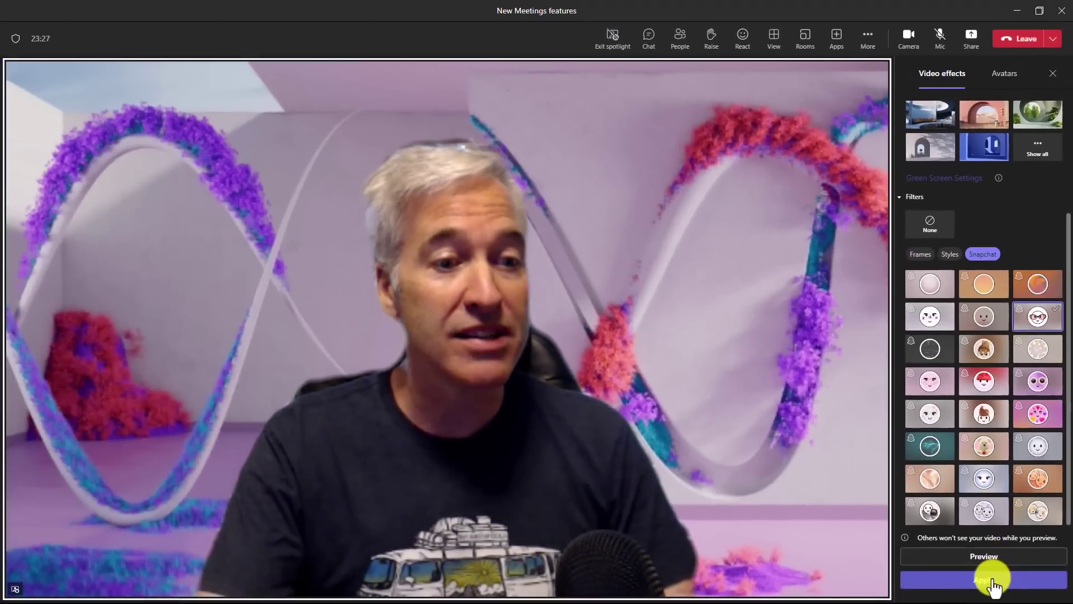
click(994, 582)
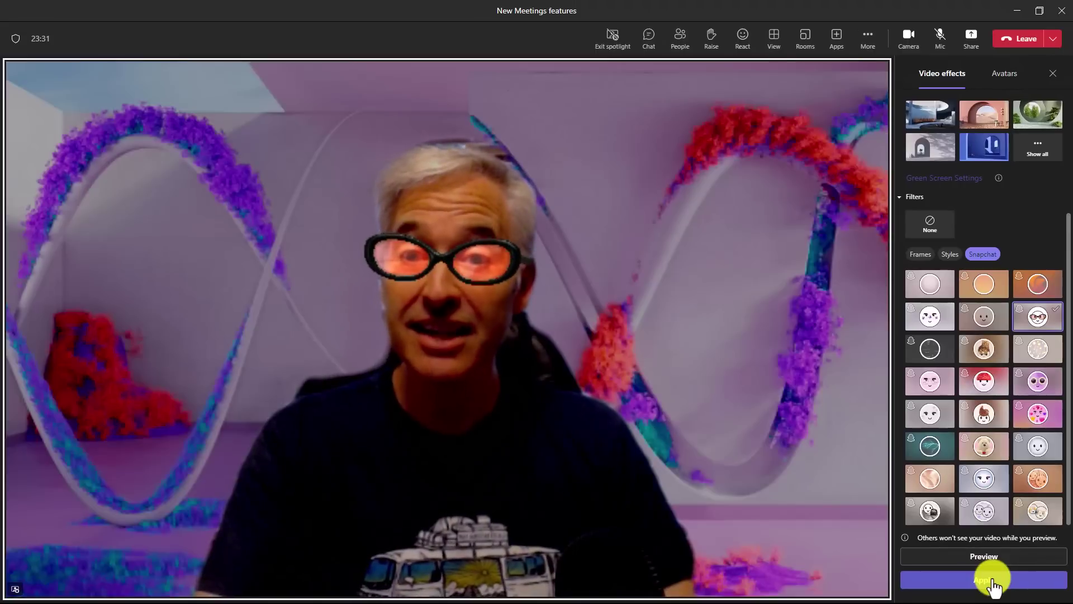
click(987, 361)
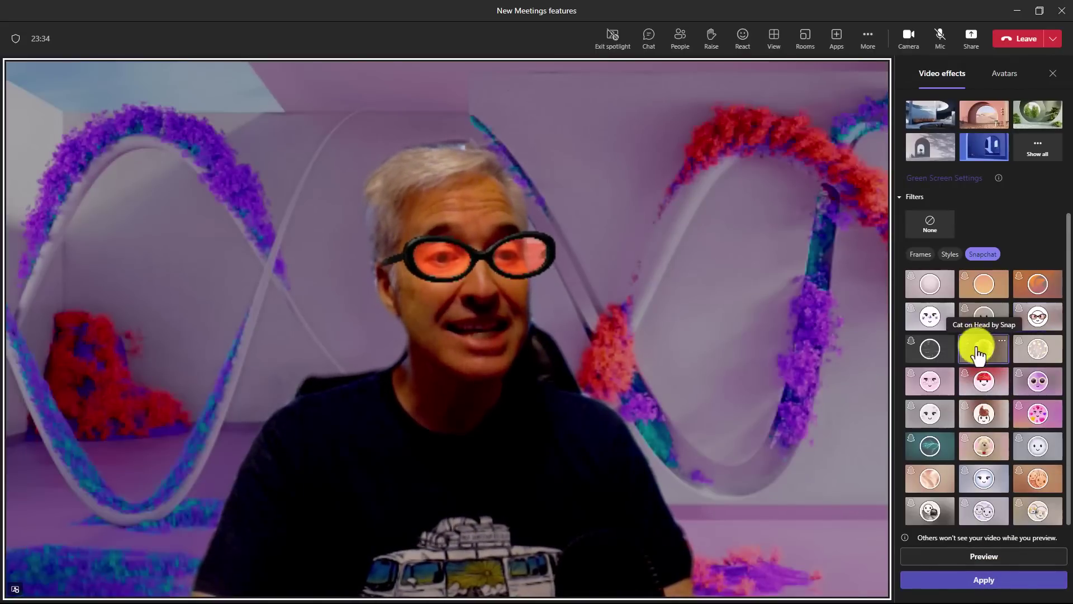
click(1009, 581)
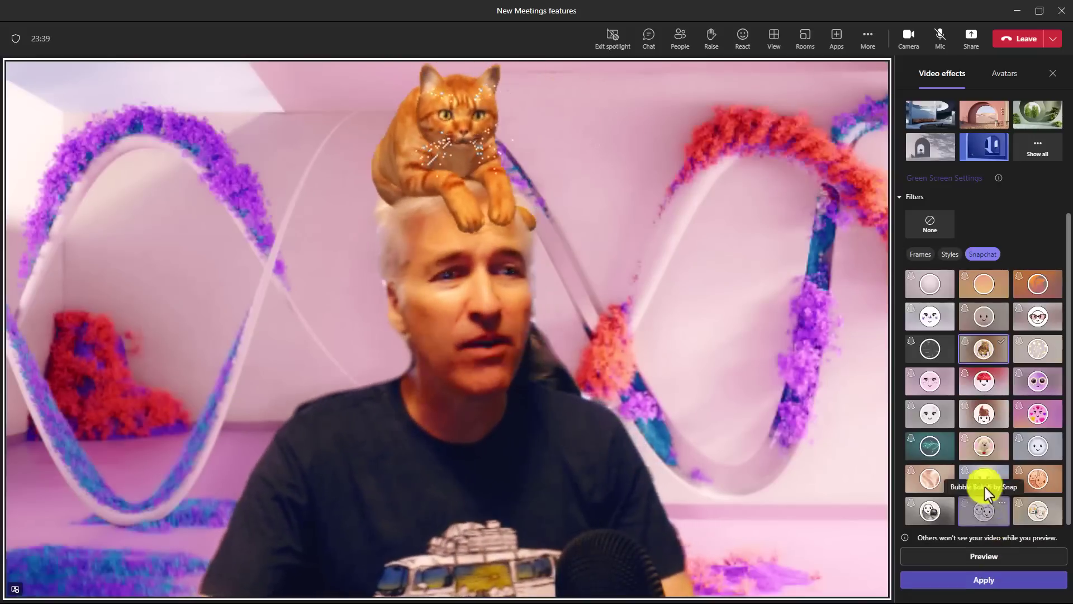
Apply Funny Mushroom, then Funny Chicken, finishing with the pink hearts filter
click(984, 382)
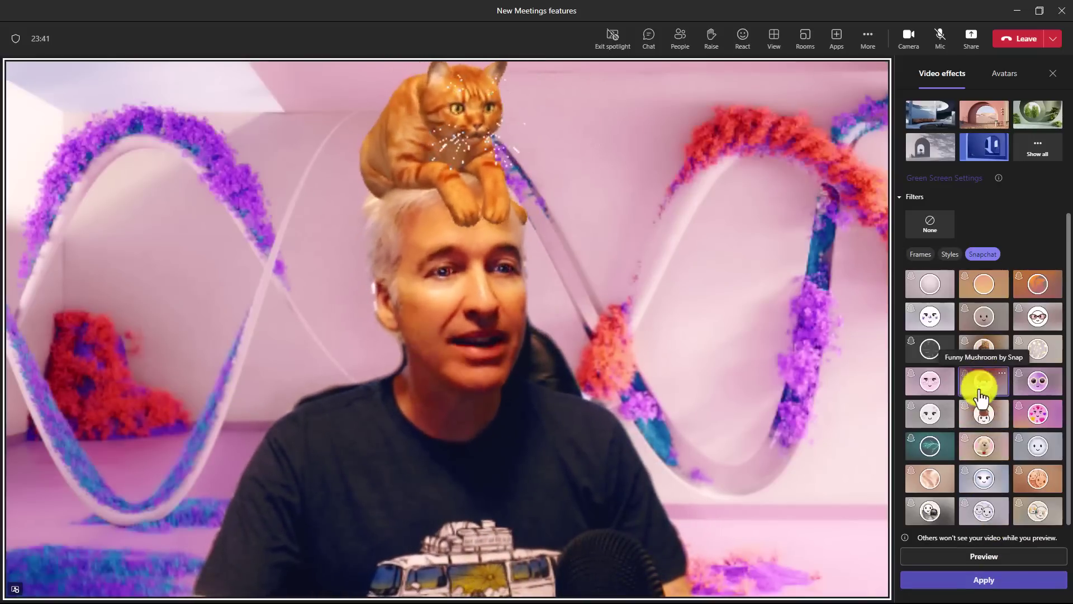
click(997, 583)
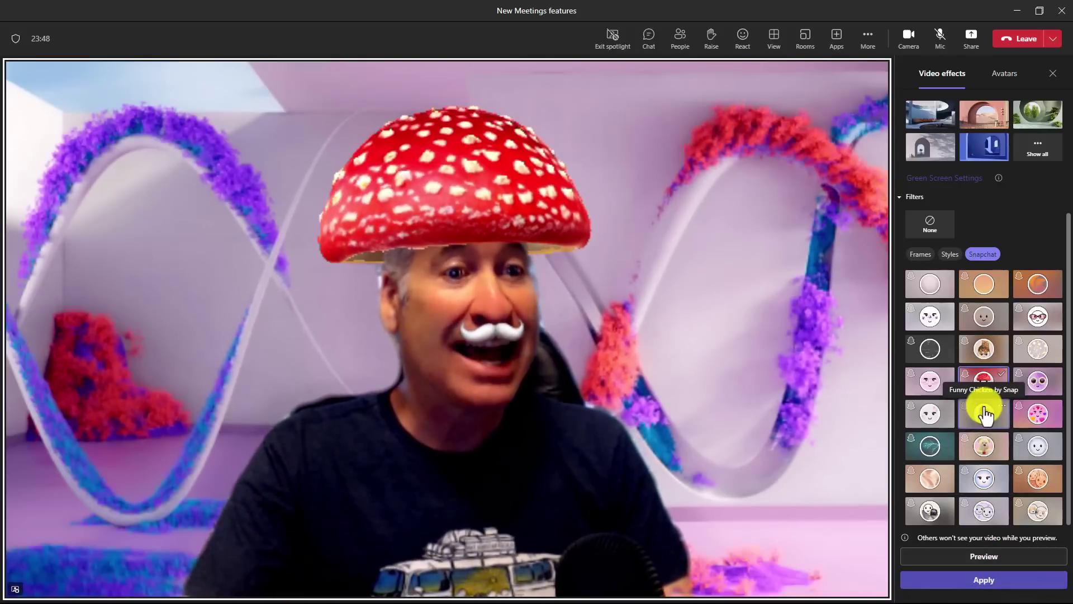
click(984, 413)
click(987, 581)
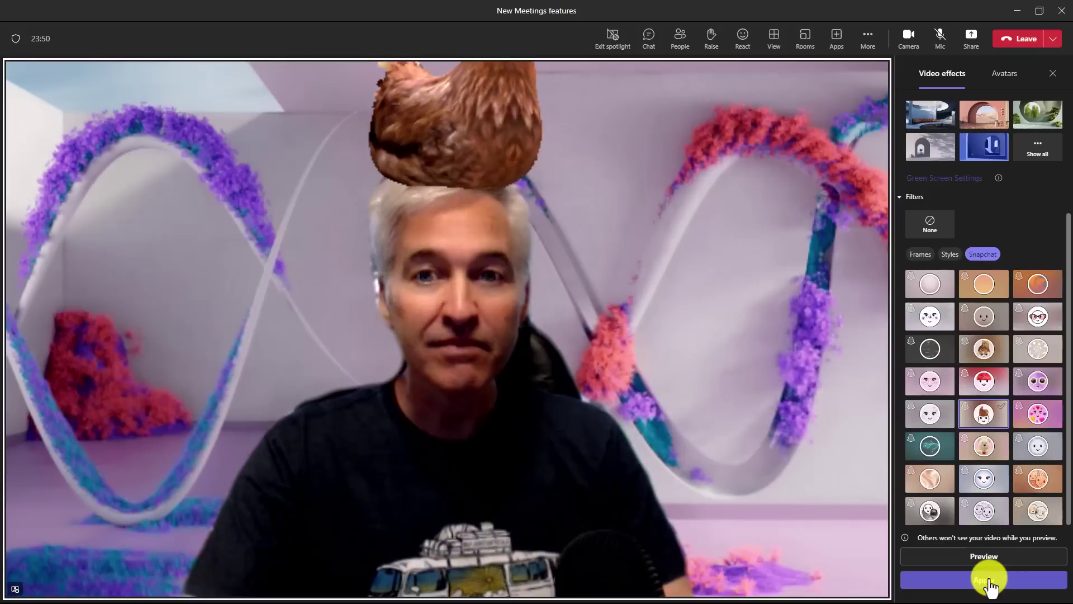
click(1035, 413)
click(1031, 580)
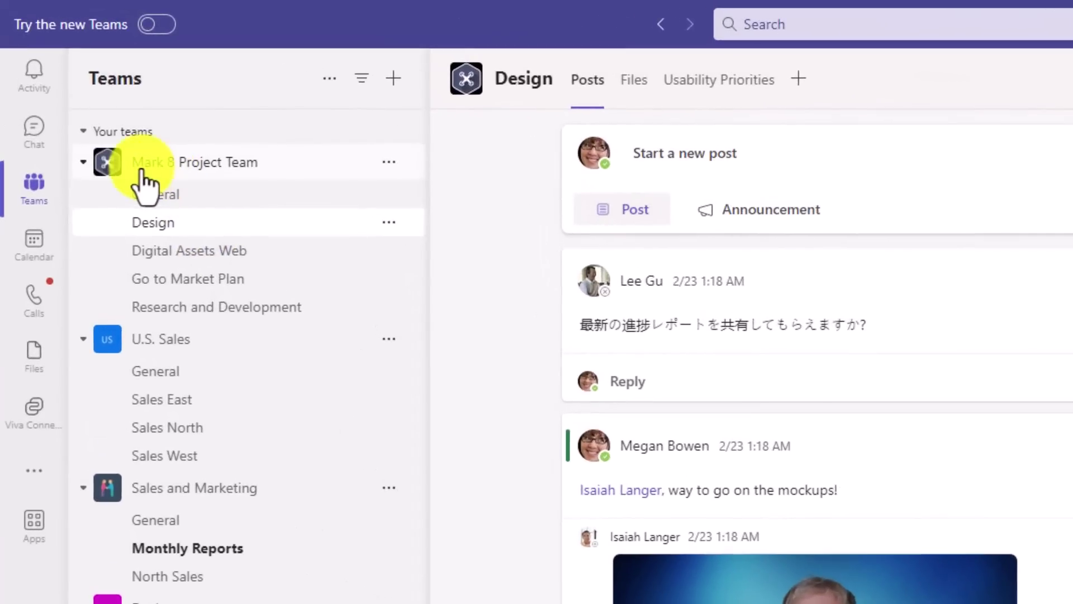
Create a channel named 'Planning' in Mark 8 Project Team, shown automatically in everyone's list
click(389, 162)
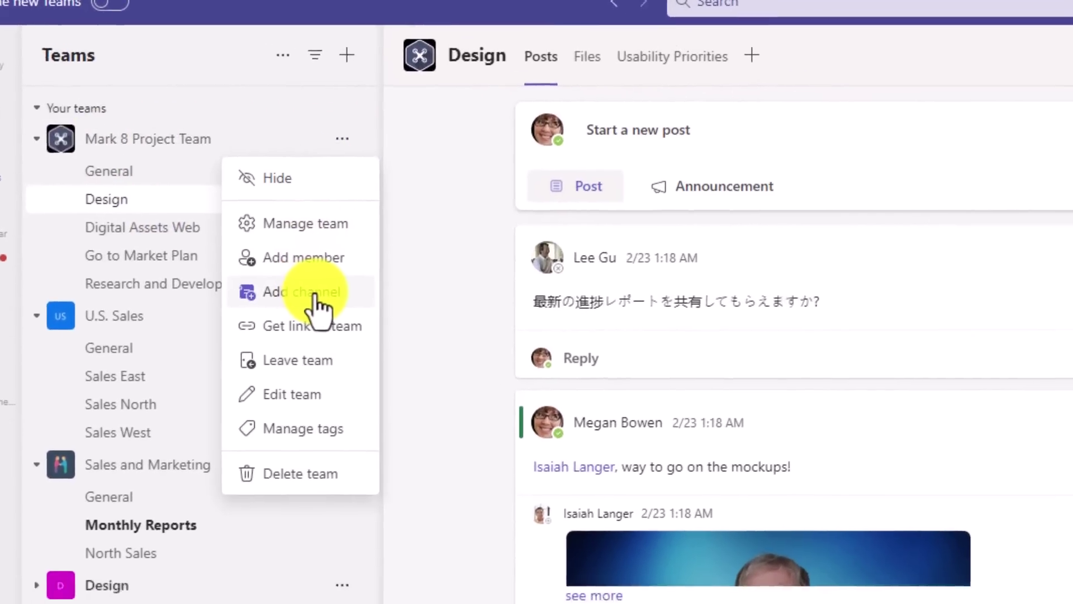
click(364, 316)
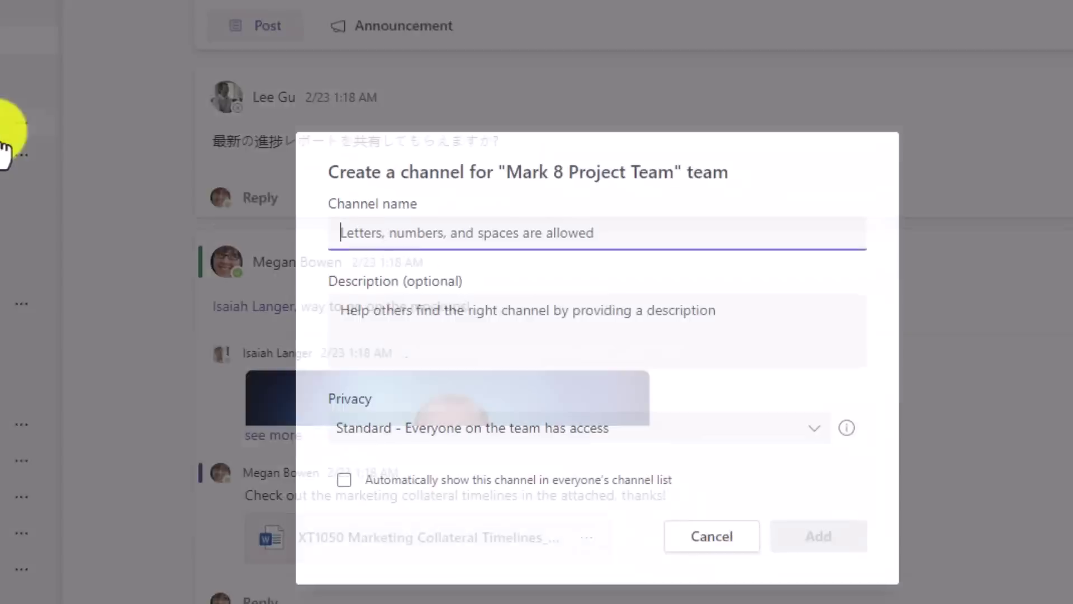
text(Planning)
click(283, 449)
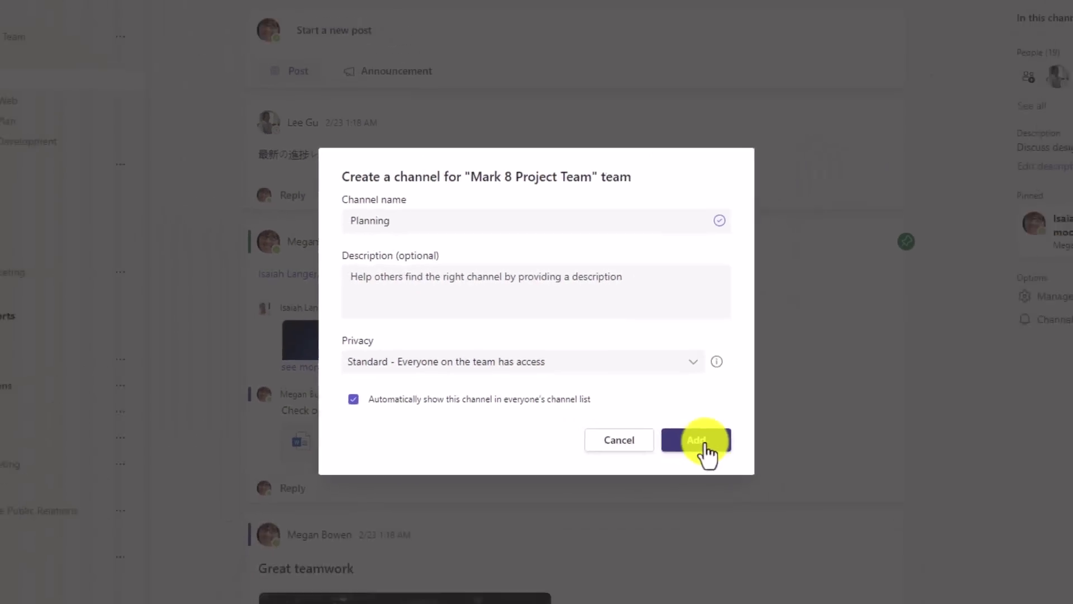
click(704, 447)
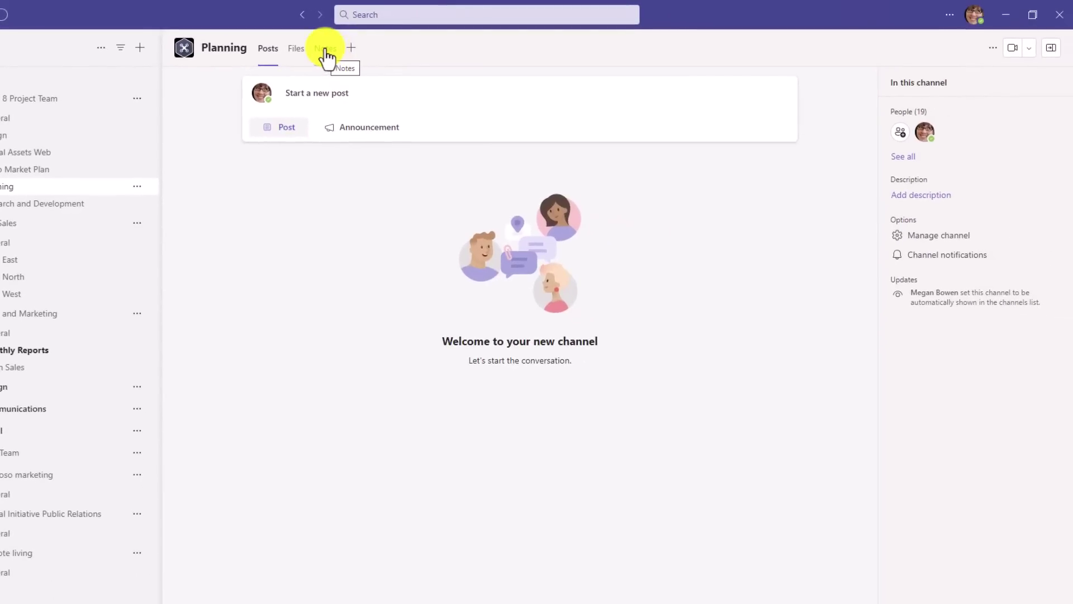
Open the Planning channel's Notes tab, expand its navigation pane and the Open in Browser dropdown
click(326, 49)
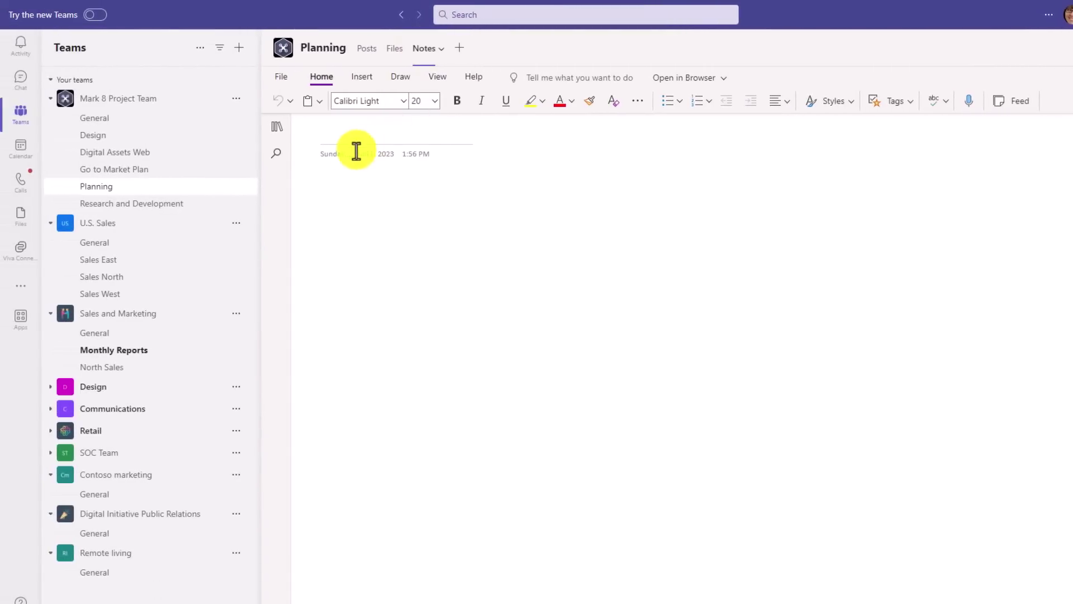
click(275, 128)
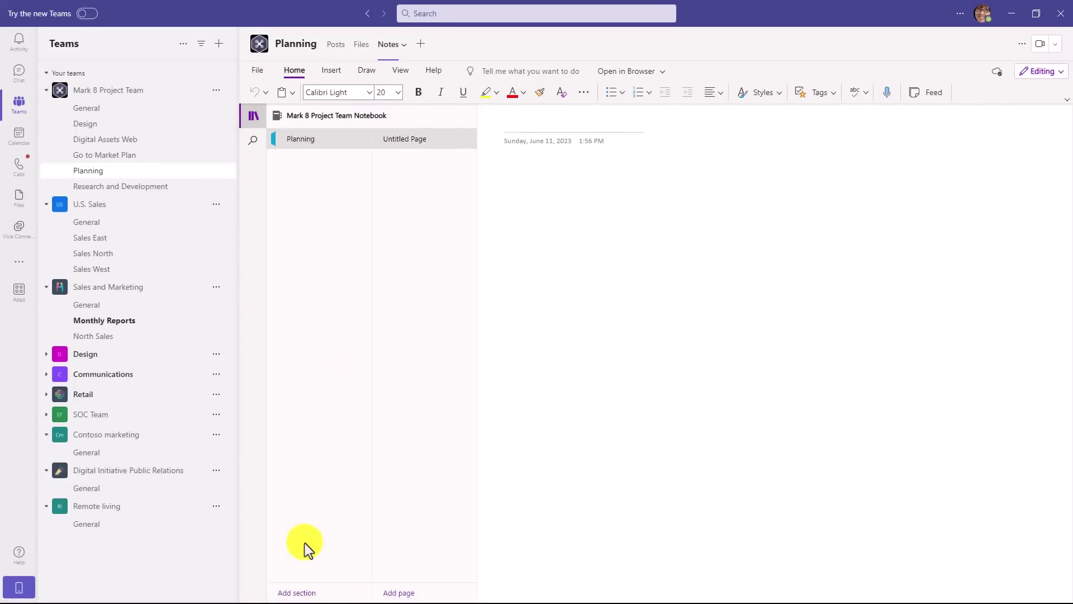
click(641, 70)
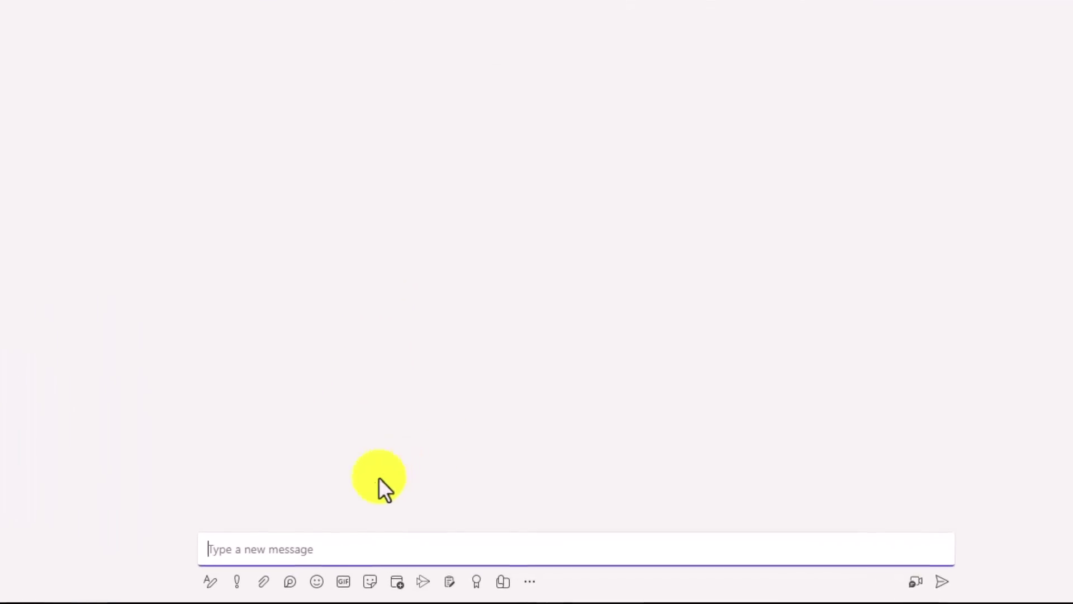
Insert a Voting table Loop component into the chat message
click(290, 584)
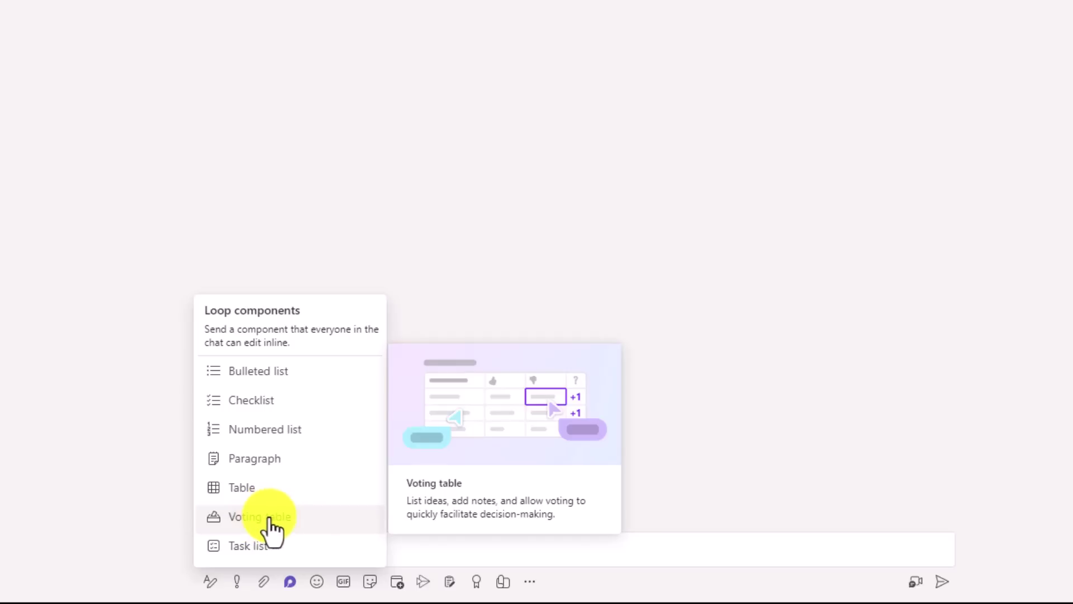
click(272, 520)
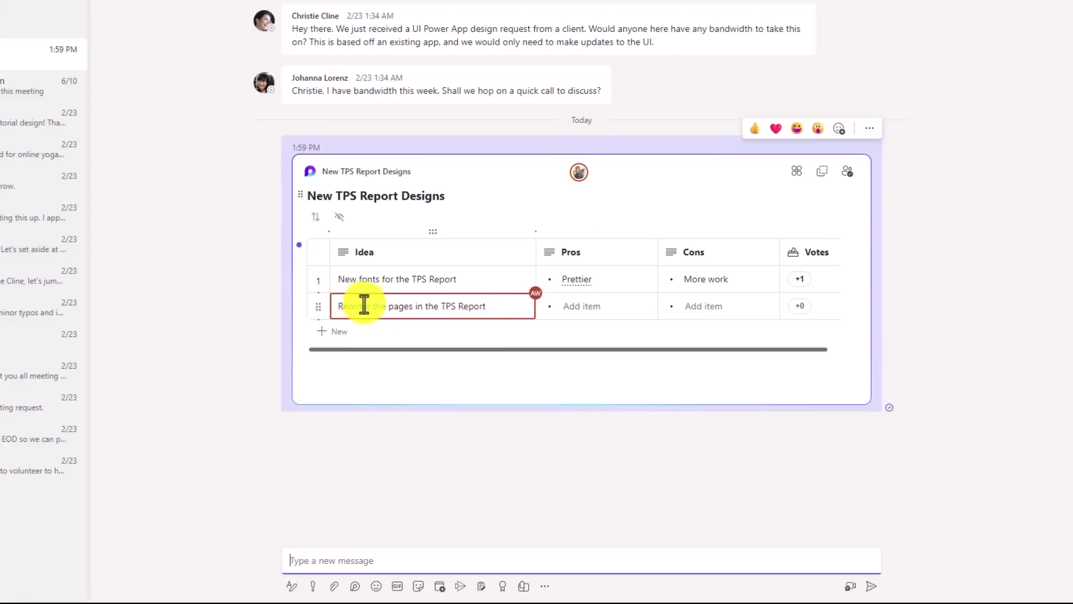
Vote for the new fonts idea and the reordering pages idea in the TPS voting table
click(800, 280)
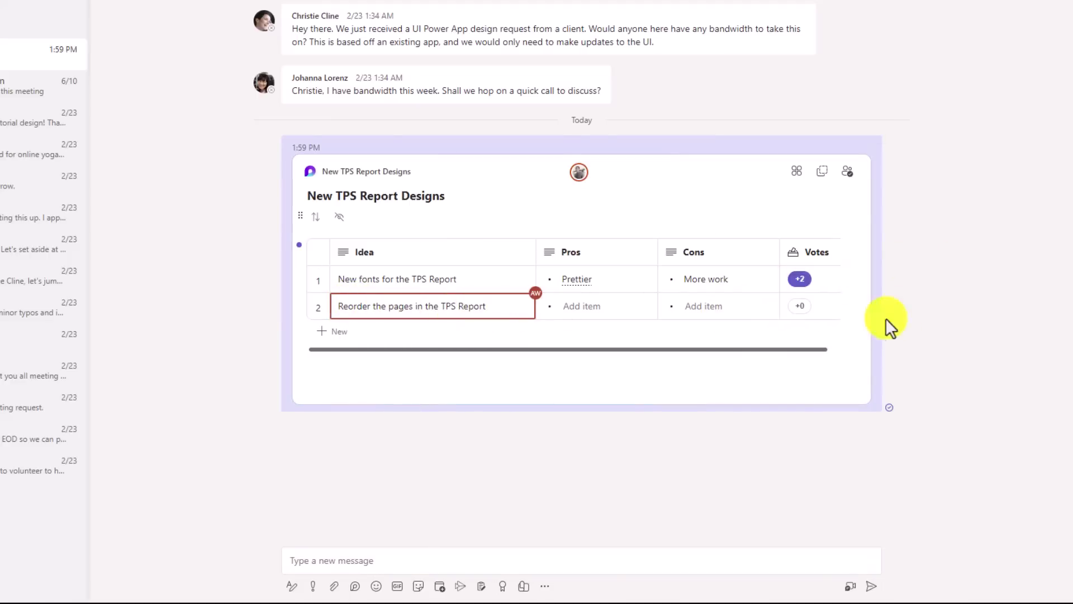
click(800, 306)
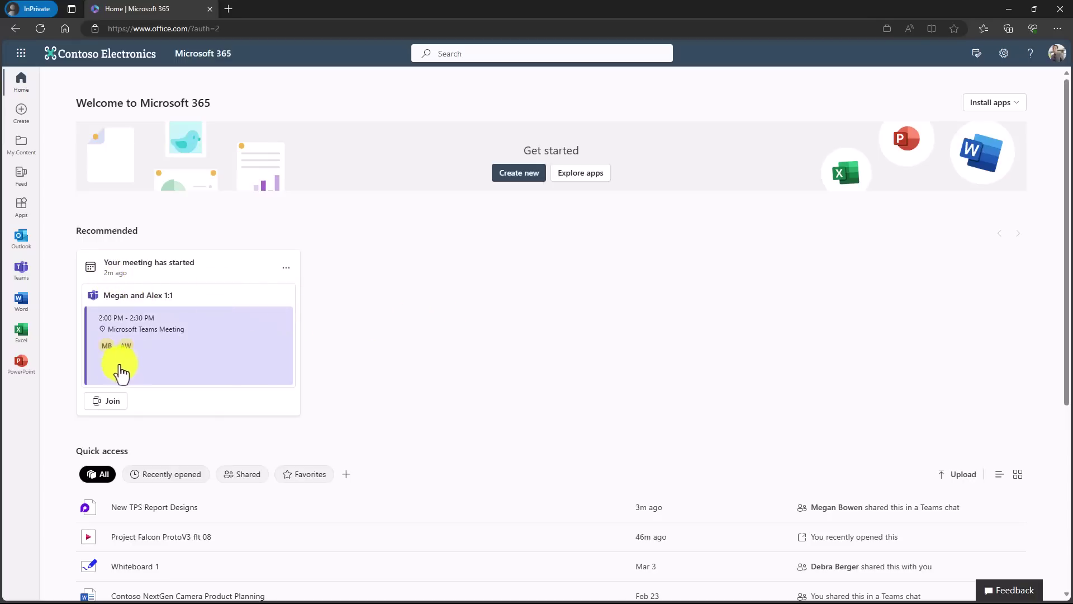
Join the New Meetings features meeting from its Recommended card, then return to the Microsoft 365 Home tab
click(105, 402)
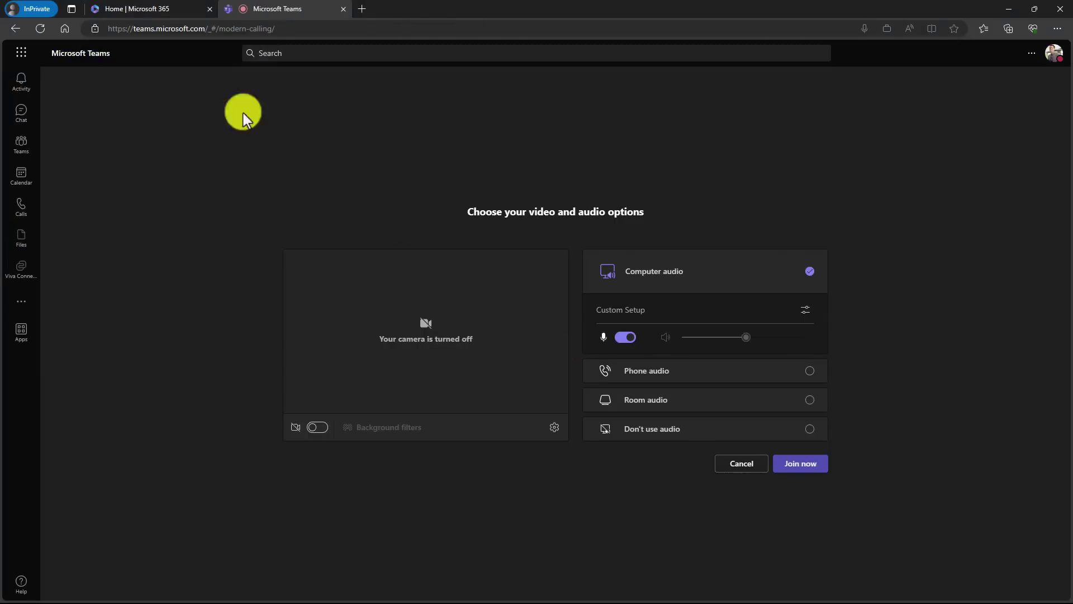
click(151, 9)
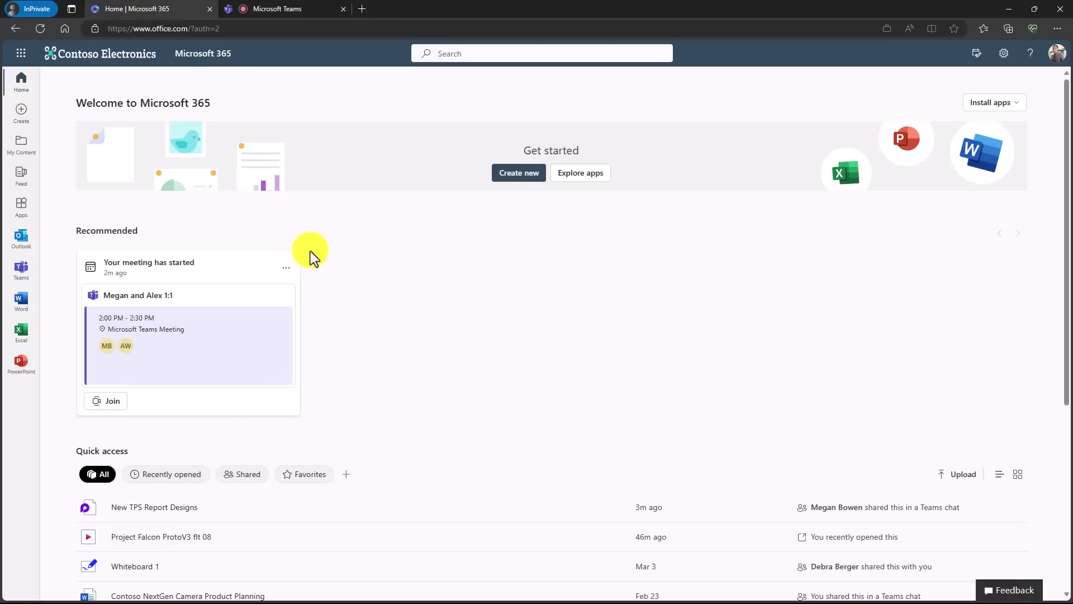
scroll(503, 367, down, 4)
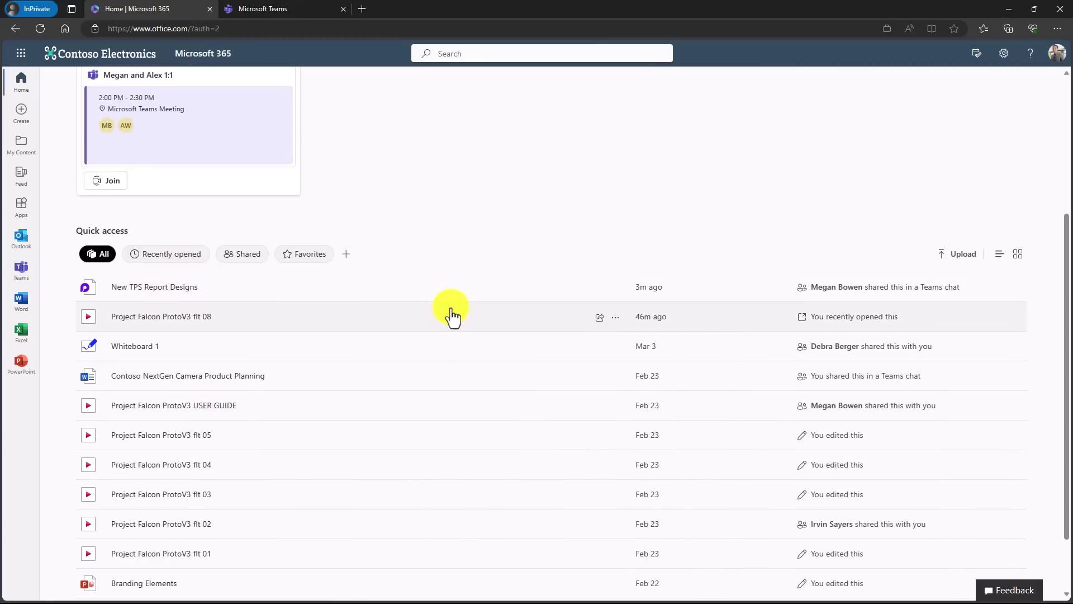
scroll(450, 314, up, 4)
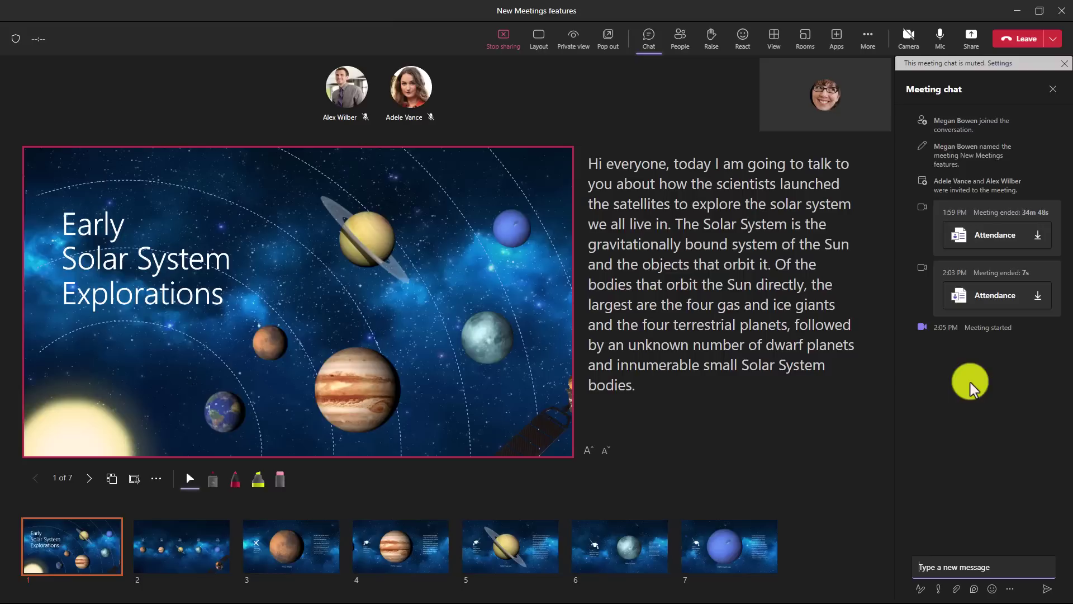
Switch on the Spatial audio toggle in the meeting's Device settings
click(868, 37)
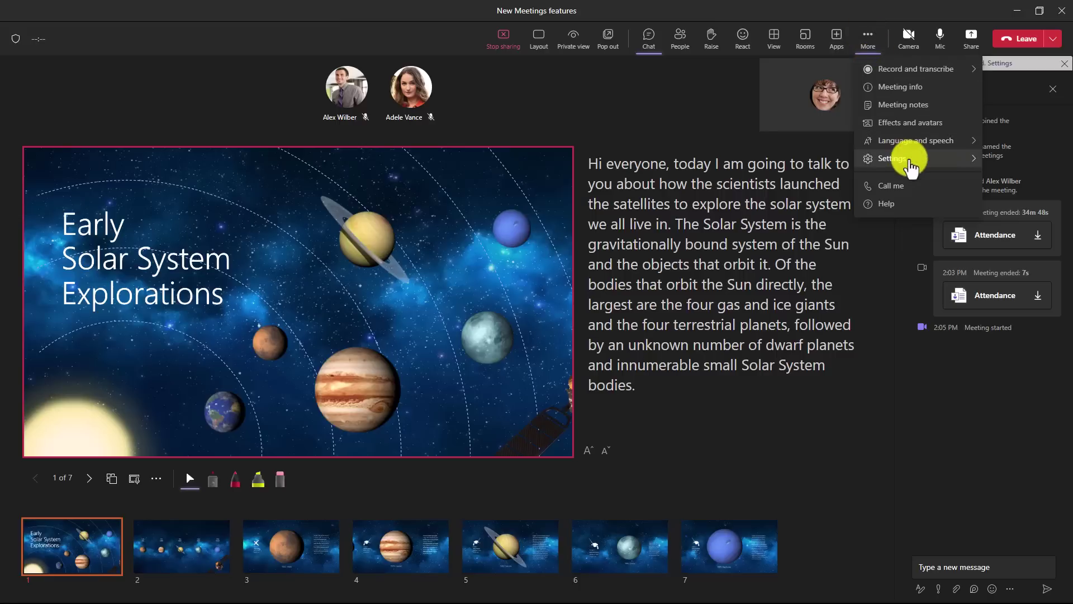
mouse_move(912, 160)
click(803, 165)
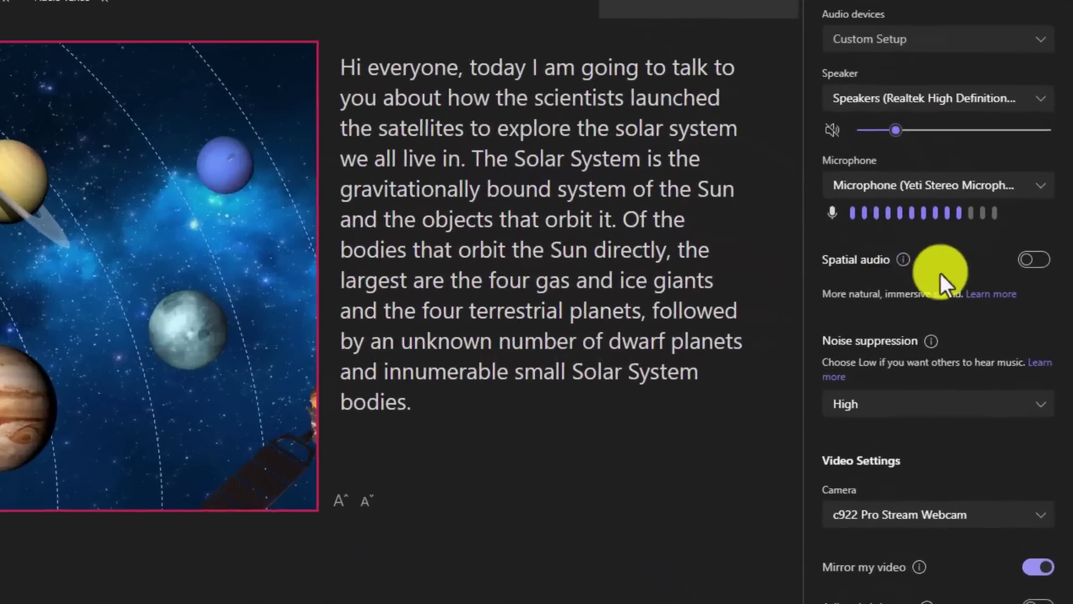
click(1035, 260)
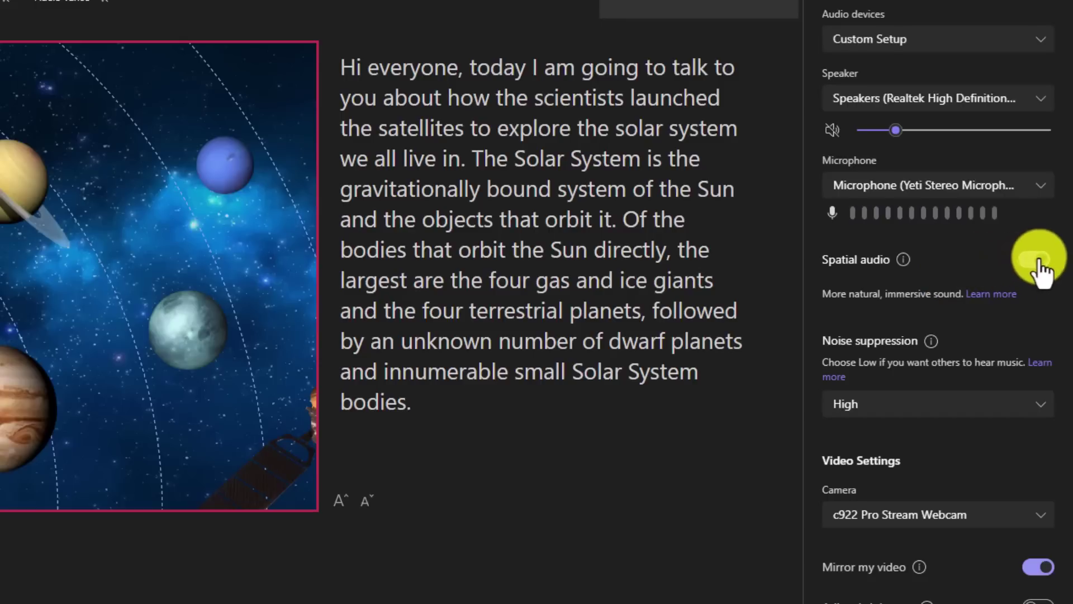
mouse_move(906, 260)
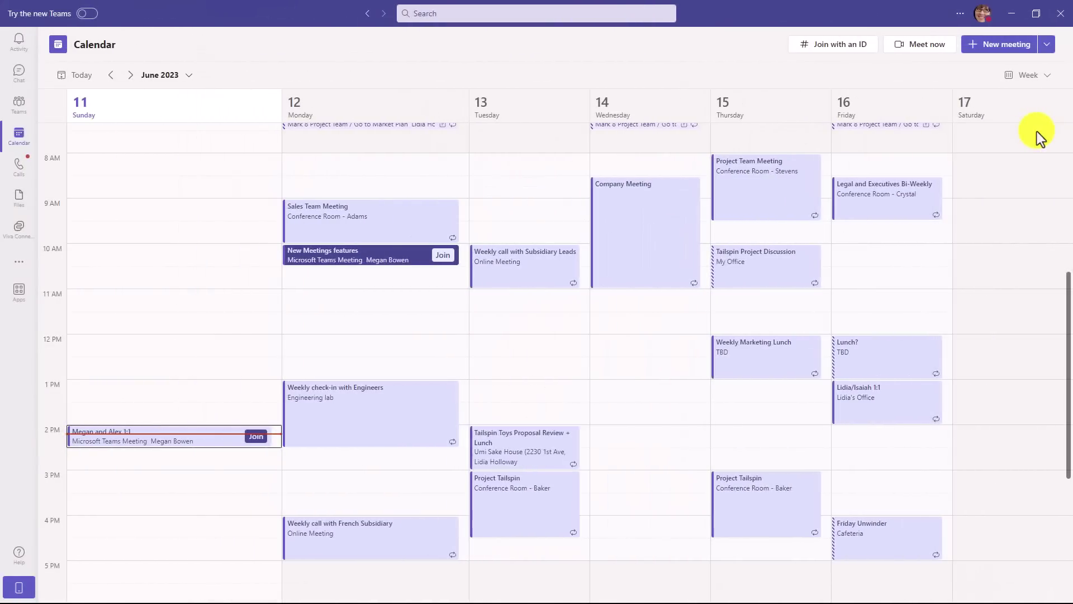
Enable the Spatial audio toggle in Teams' app-wide Devices settings
click(960, 13)
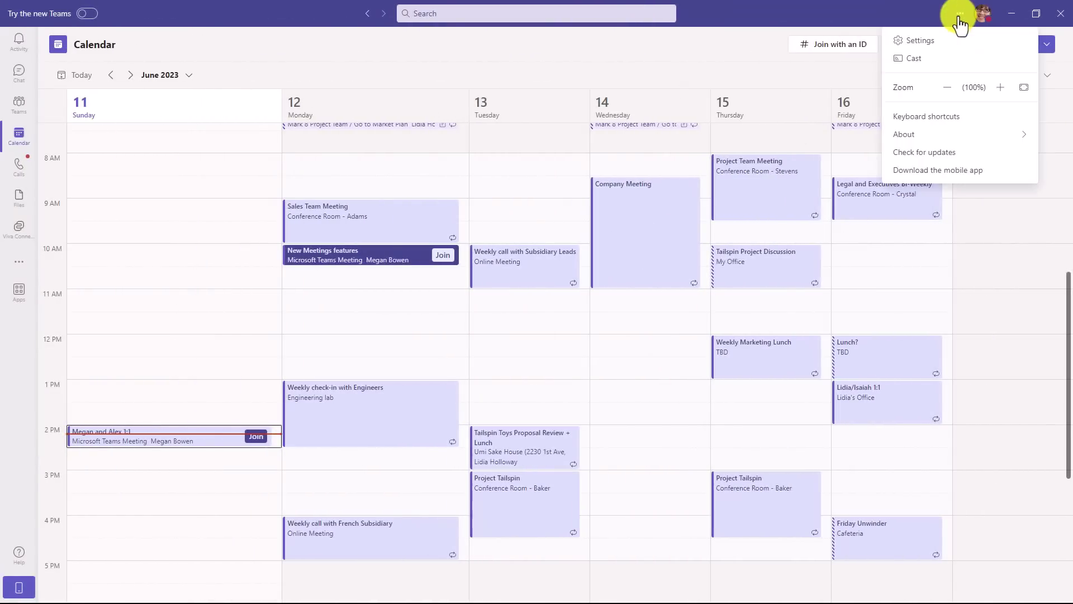
click(926, 43)
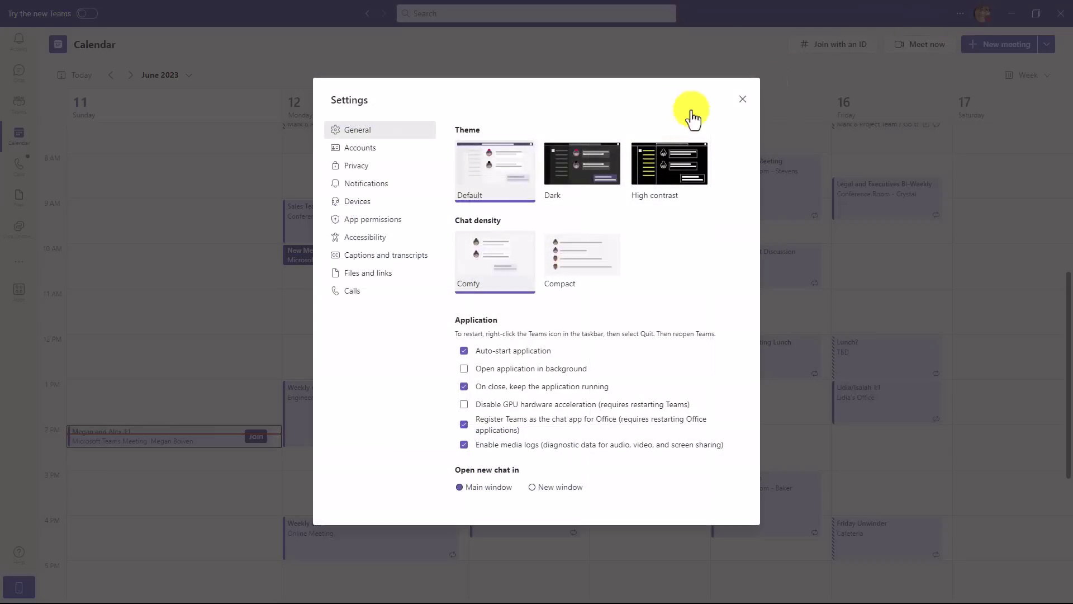
click(364, 201)
scroll(712, 307, down, 4)
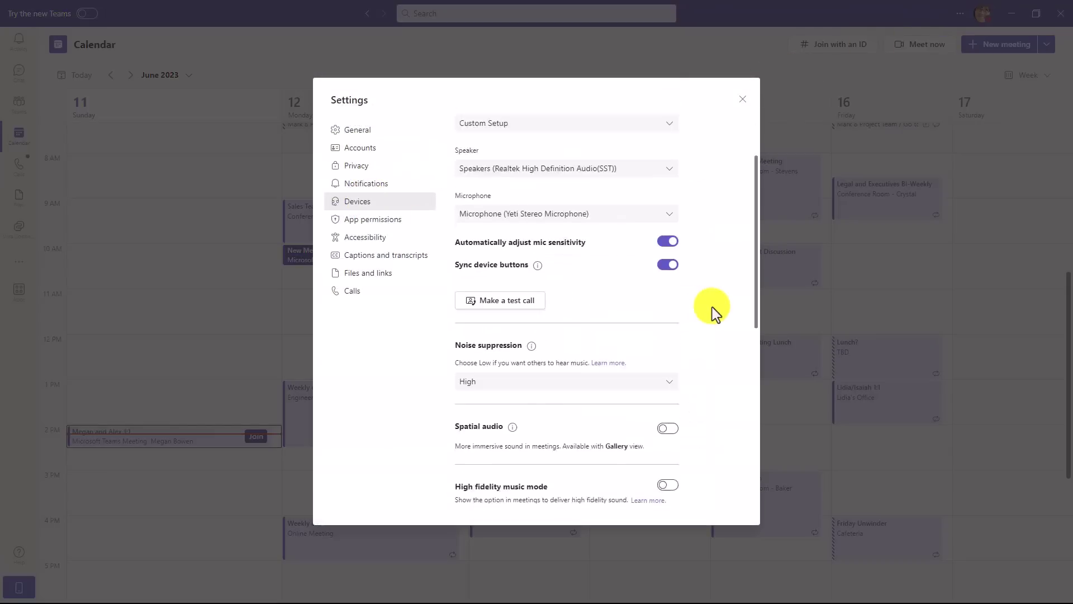
scroll(713, 307, down, 2)
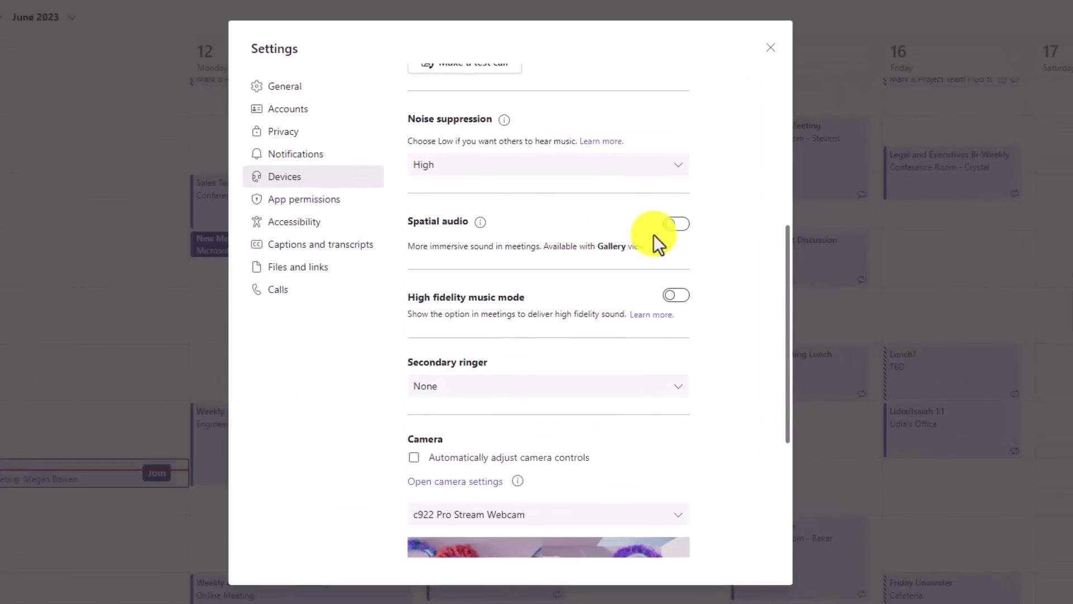
click(676, 227)
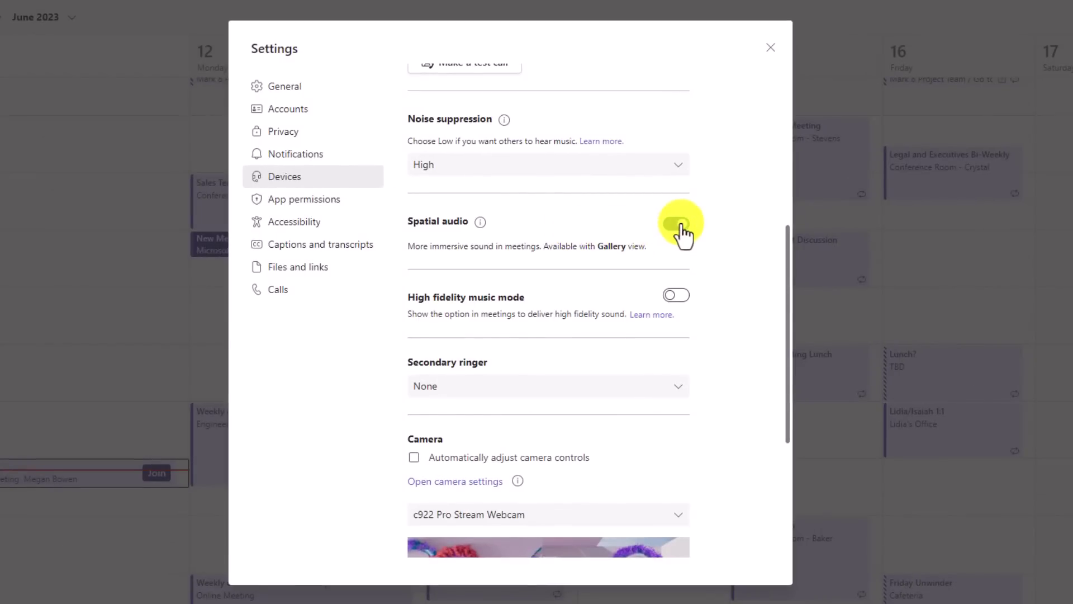